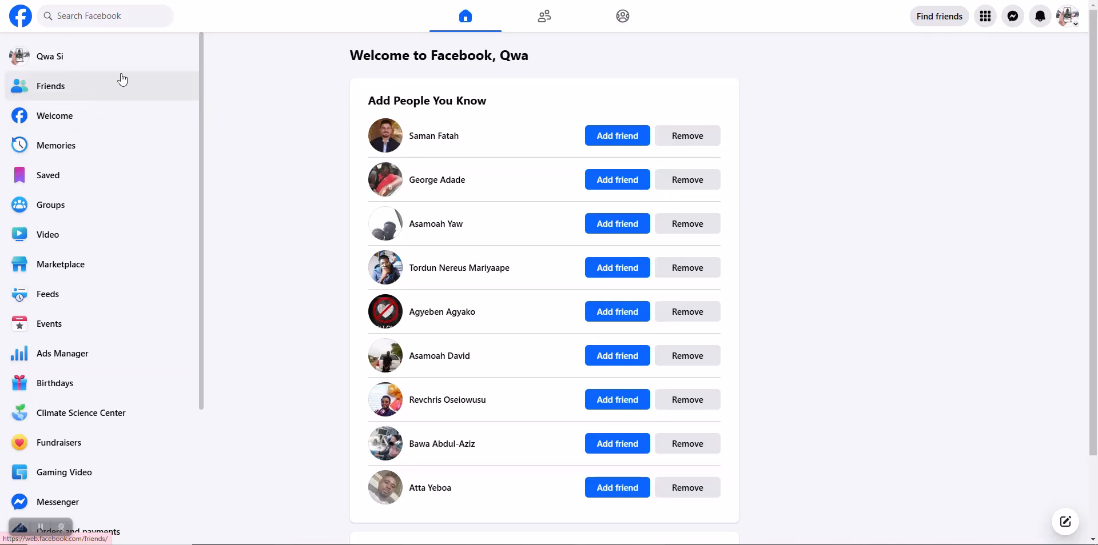
Step: Open Facebook's Pages section from the left sidebar to see the Discover Pages suggestions
scroll(116, 280, "down", 3)
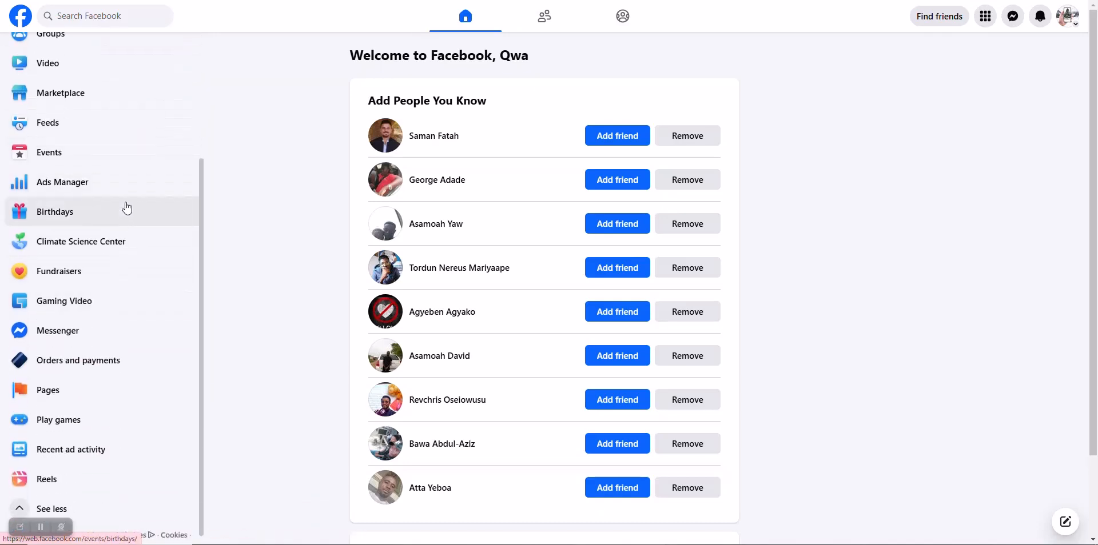
scroll(118, 251, "down", 1)
left_click(81, 383)
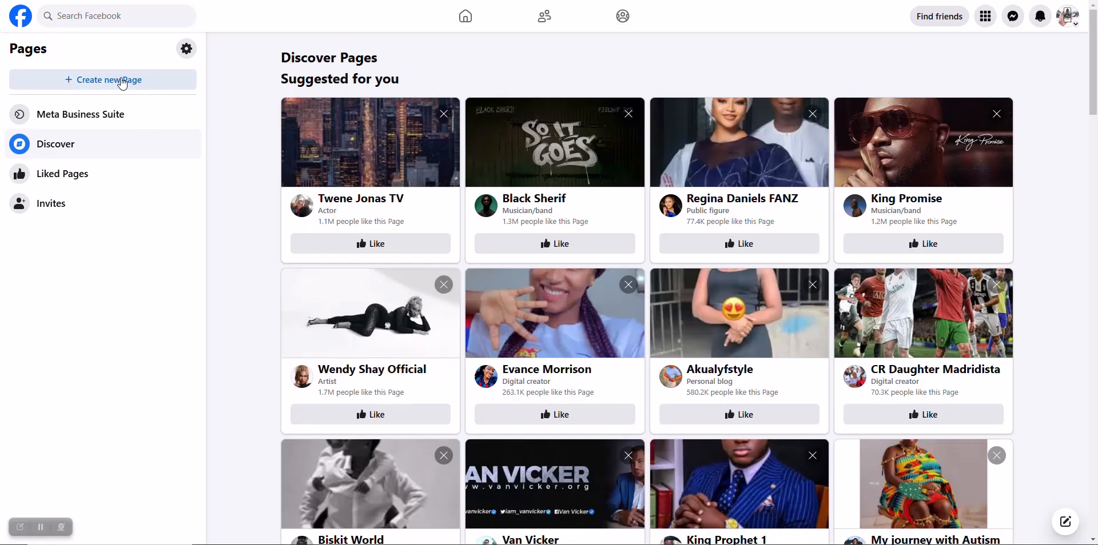
Step: Start a new Page and submit the business portfolio form with a business name and business e-mail
left_click(122, 83)
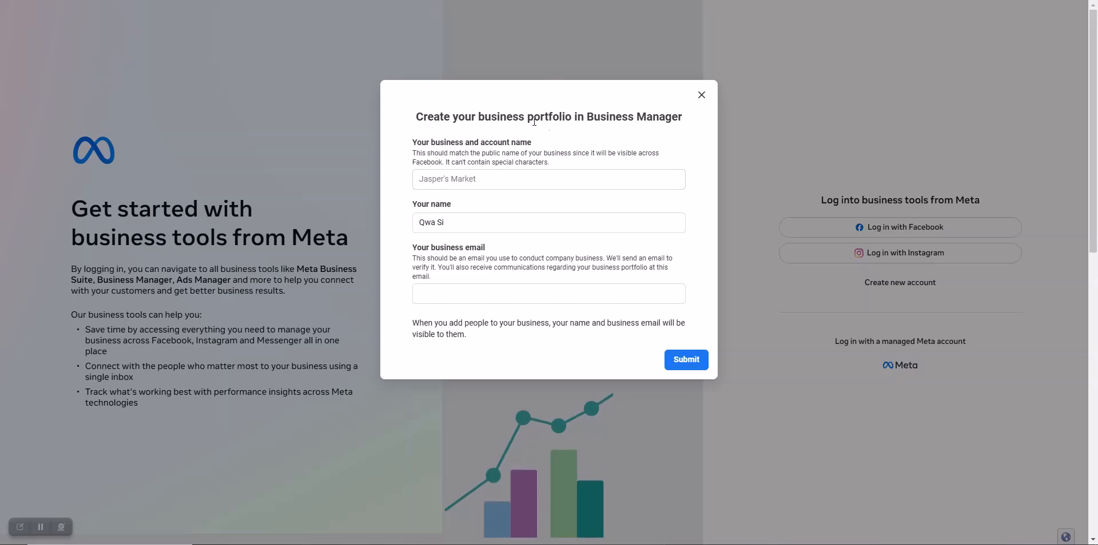
left_click(528, 177)
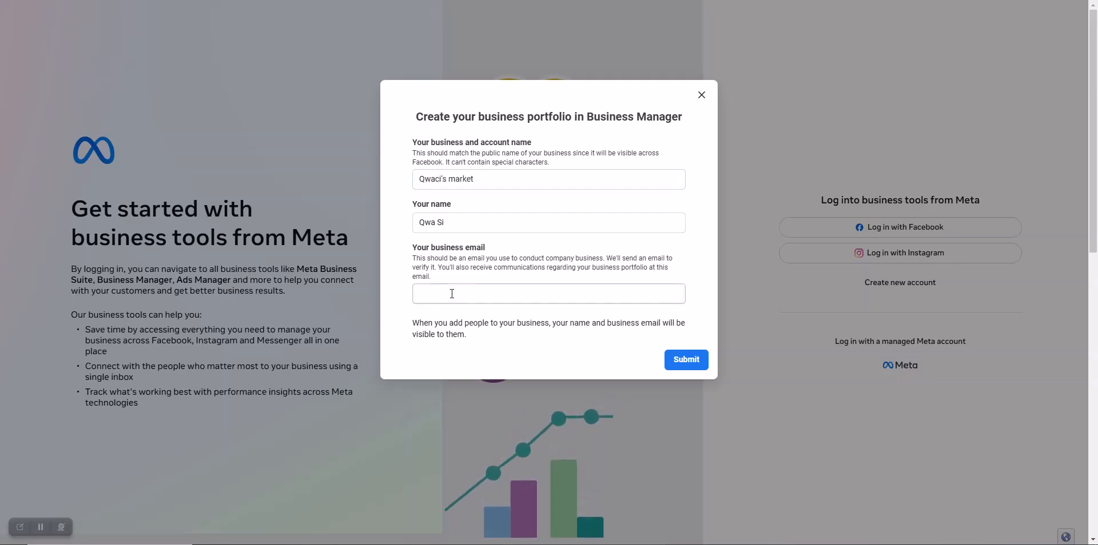
left_click(452, 294)
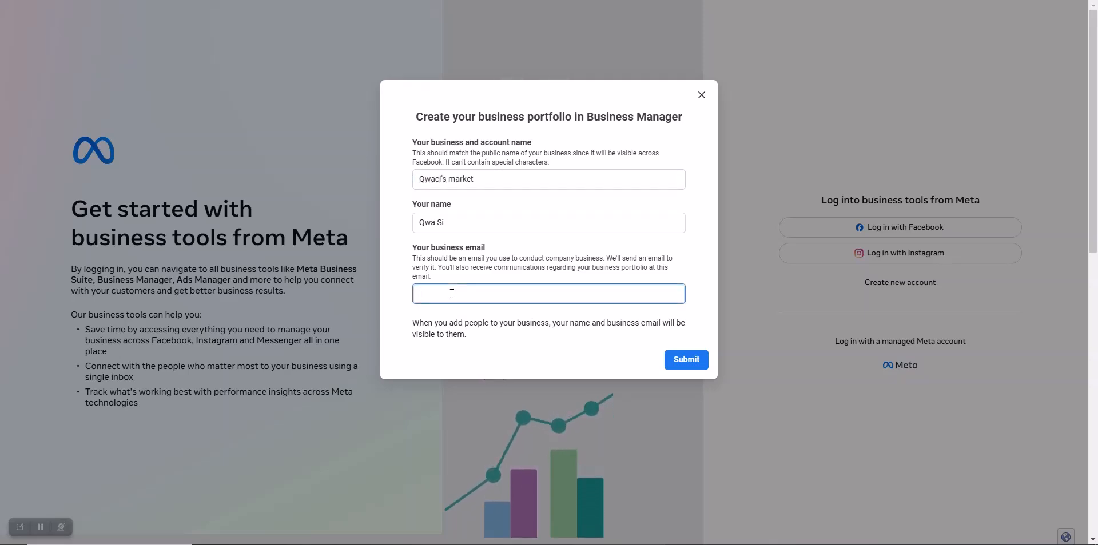
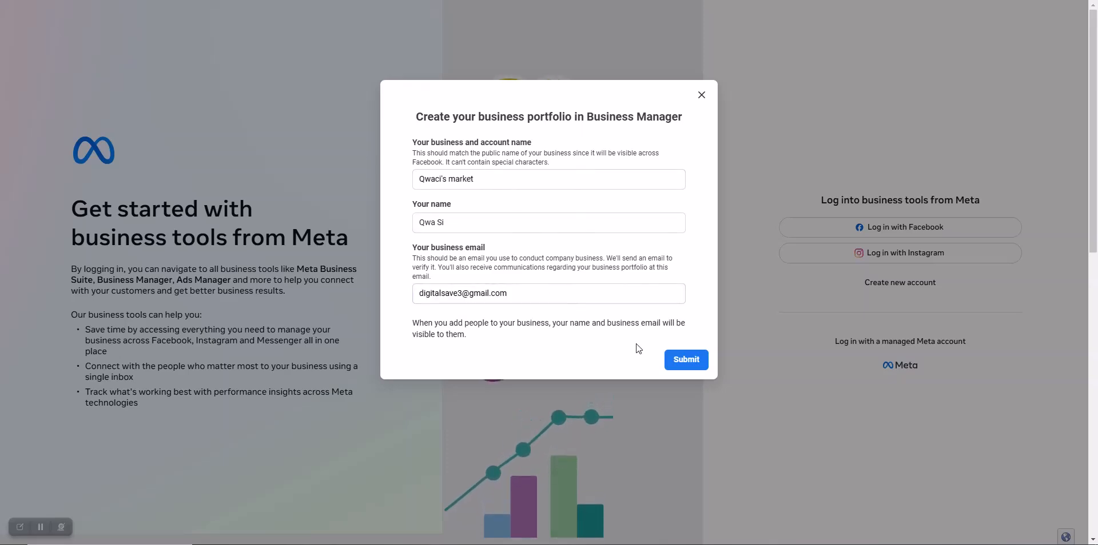
left_click(679, 361)
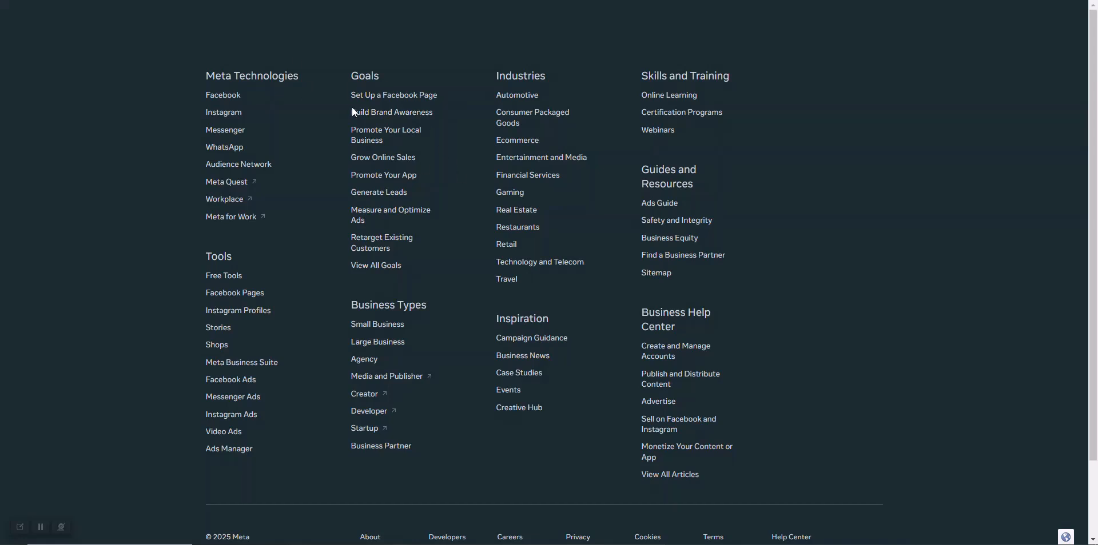
Step: Follow Meta's Set Up a Facebook Page guide to its Create a Page option
left_click(395, 96)
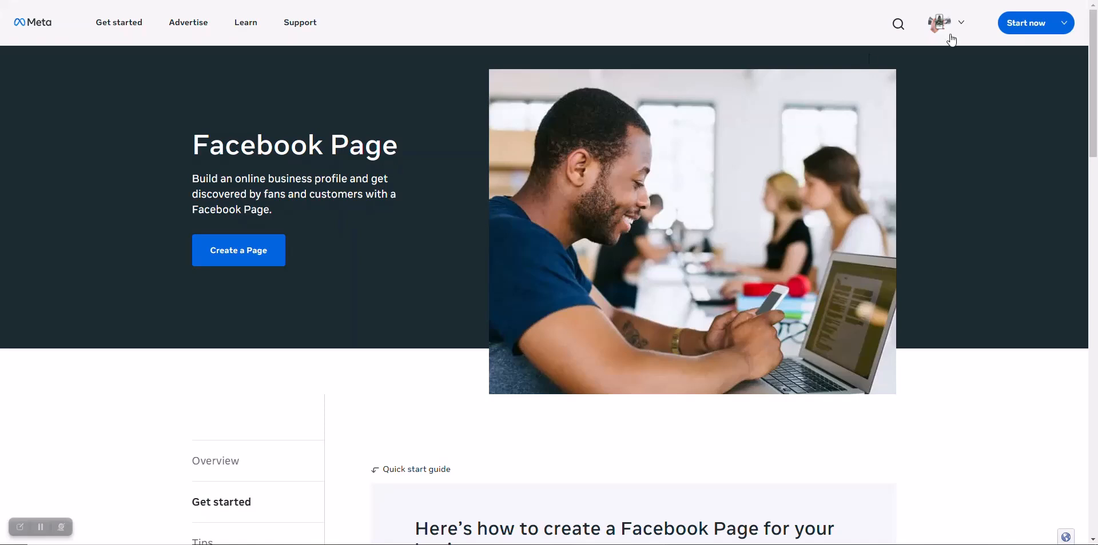
left_click(246, 257)
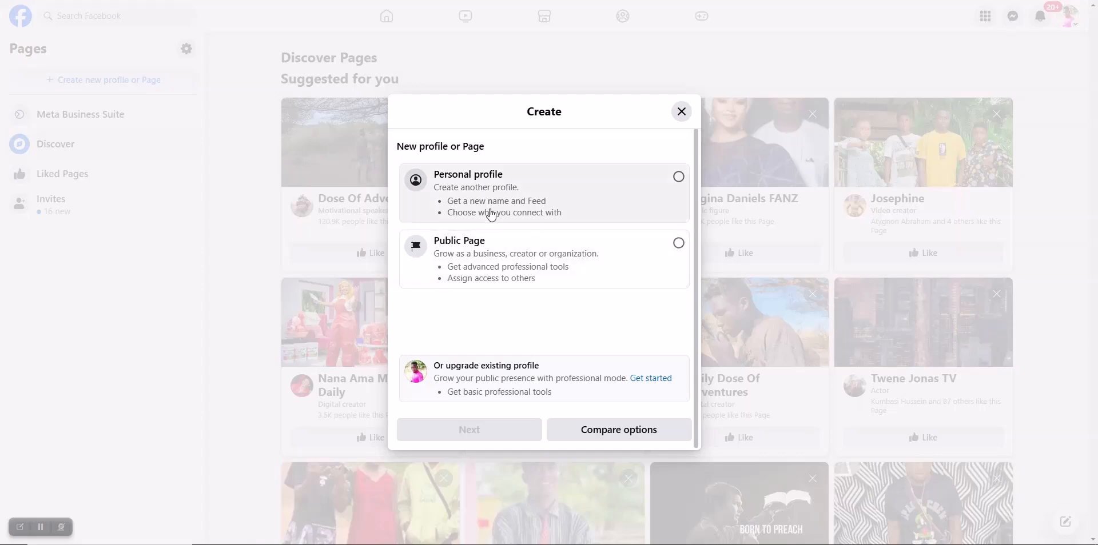
Step: Choose Public Page and continue past the introduction to the empty Create a Page form
left_click(474, 265)
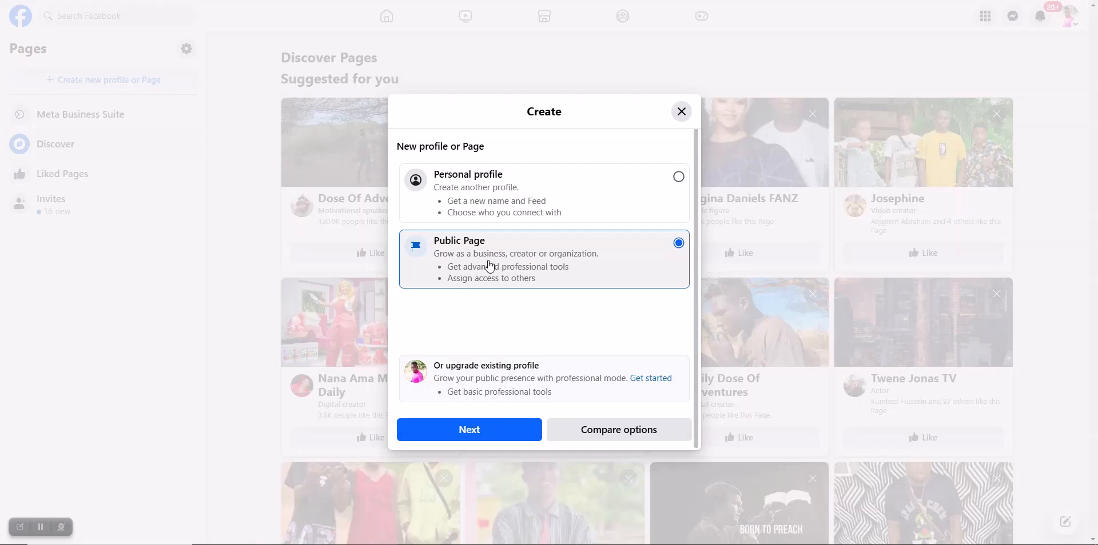
left_click(429, 429)
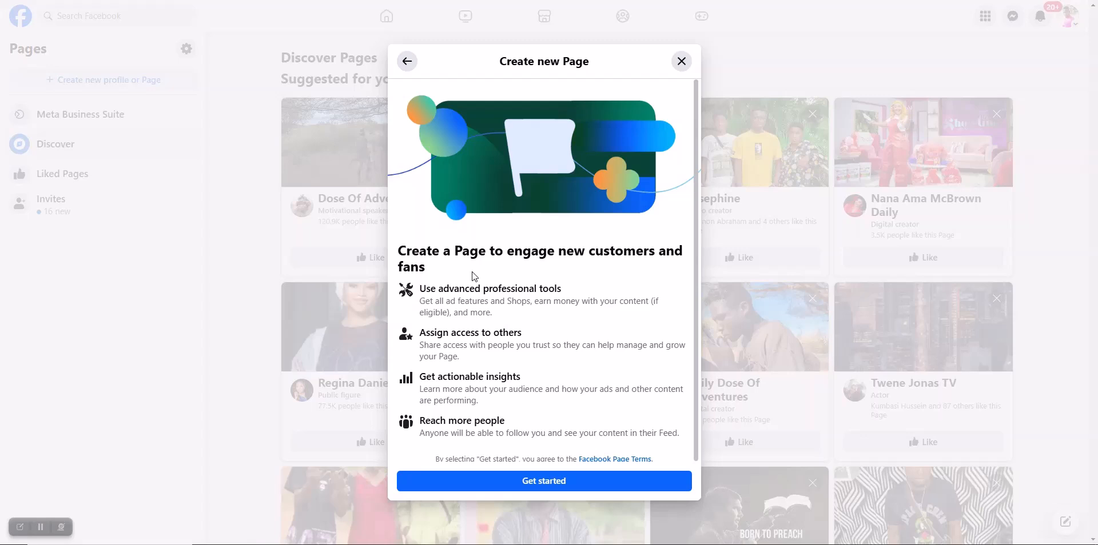
scroll(481, 278, "down", 1)
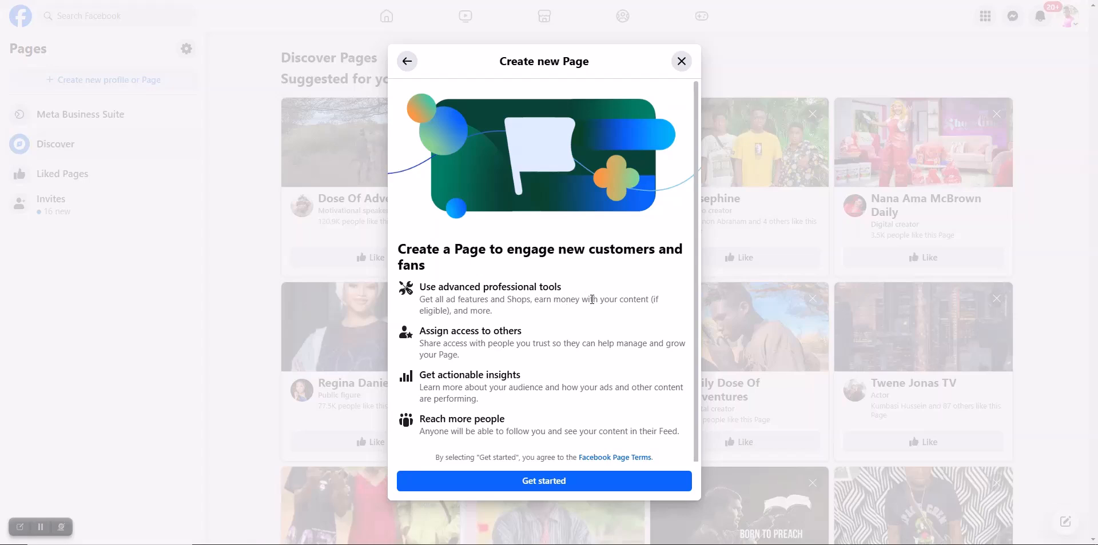
left_click(542, 482)
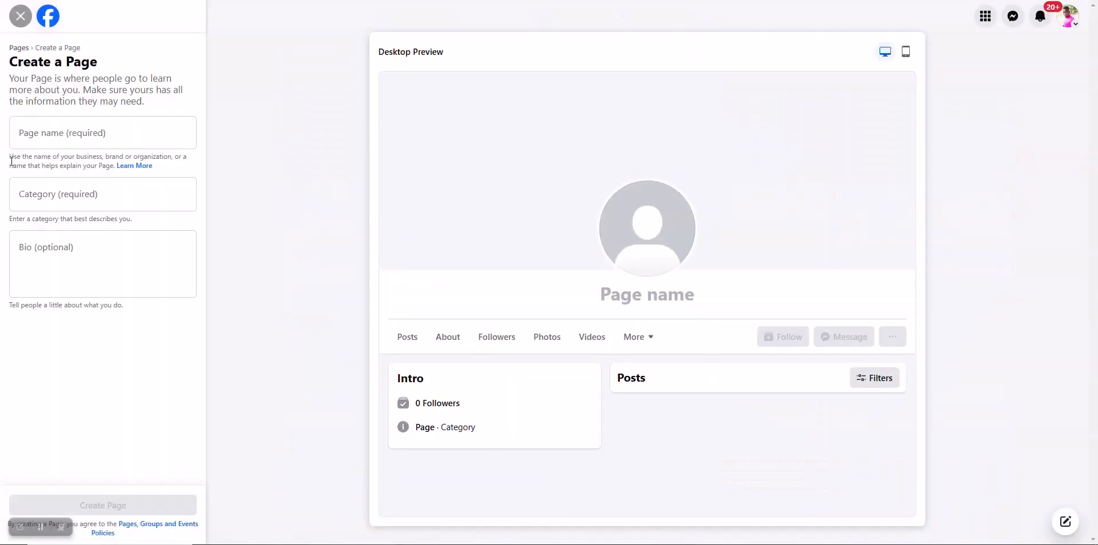
Step: Create the Page 'Digital save' with category Digital creator and bio 'Tell African story'
left_click(109, 142)
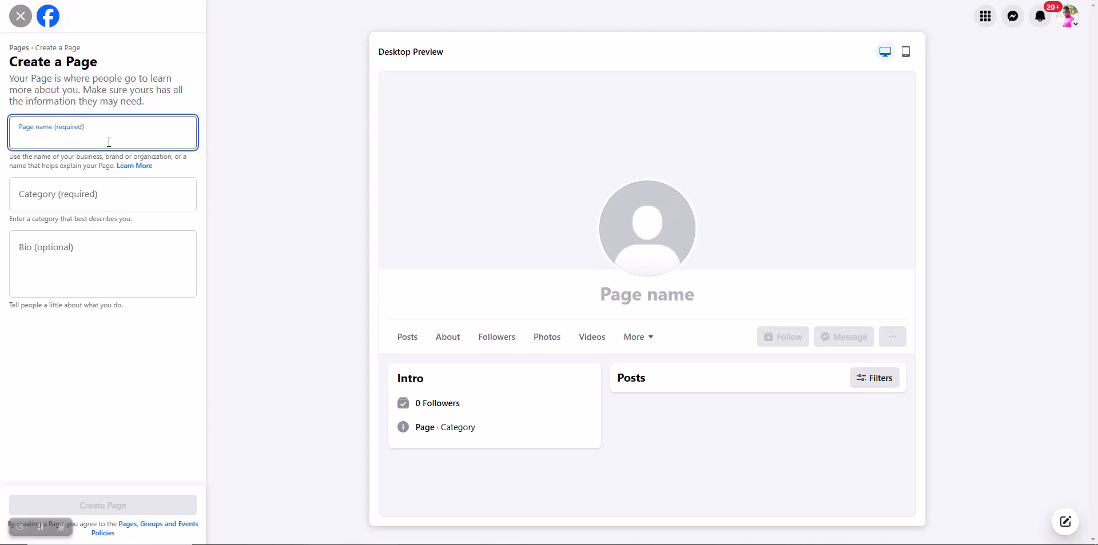
type("dig")
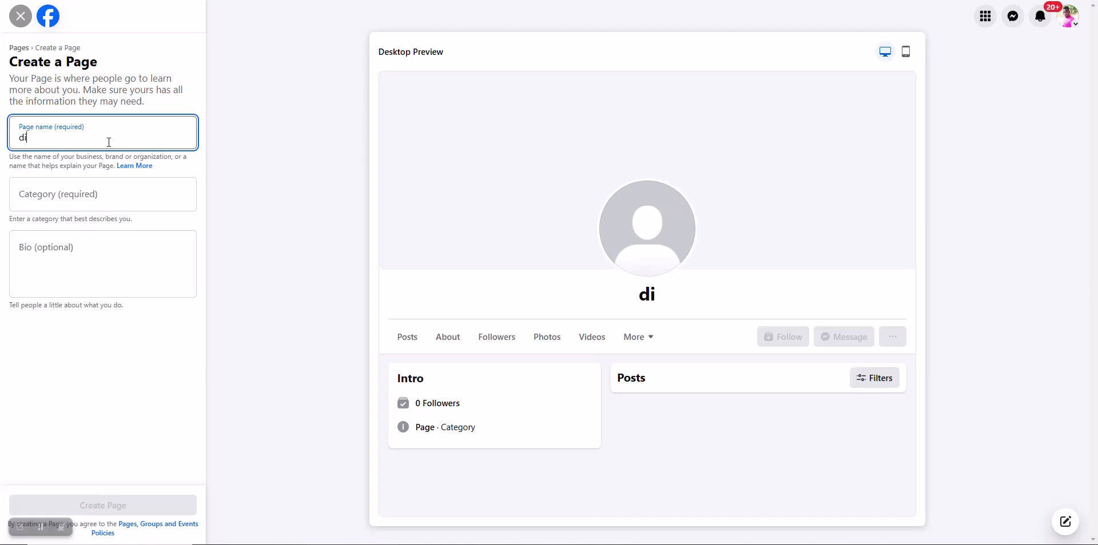
type("a")
key("BackSpace")
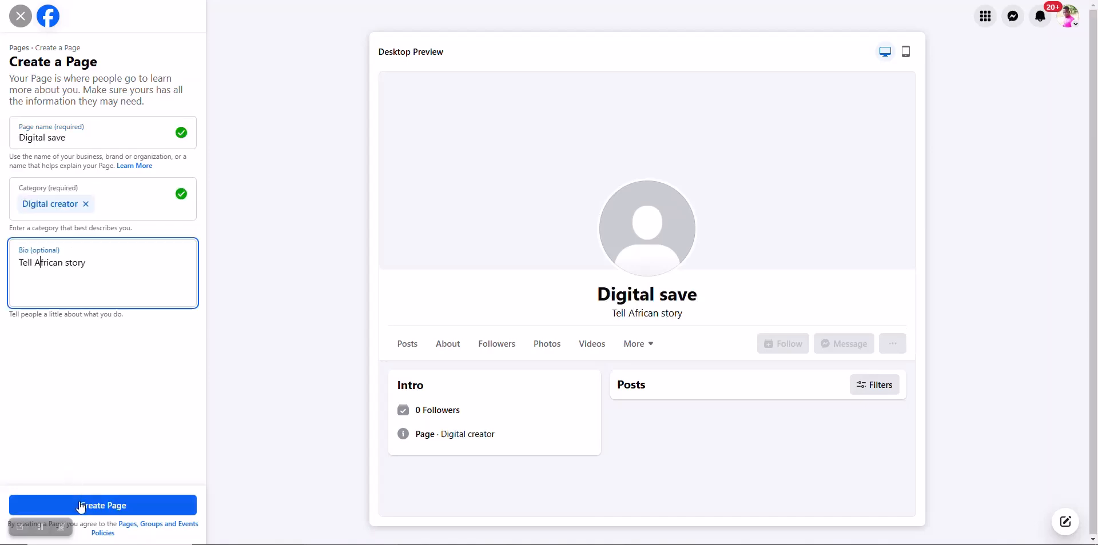
left_click(80, 506)
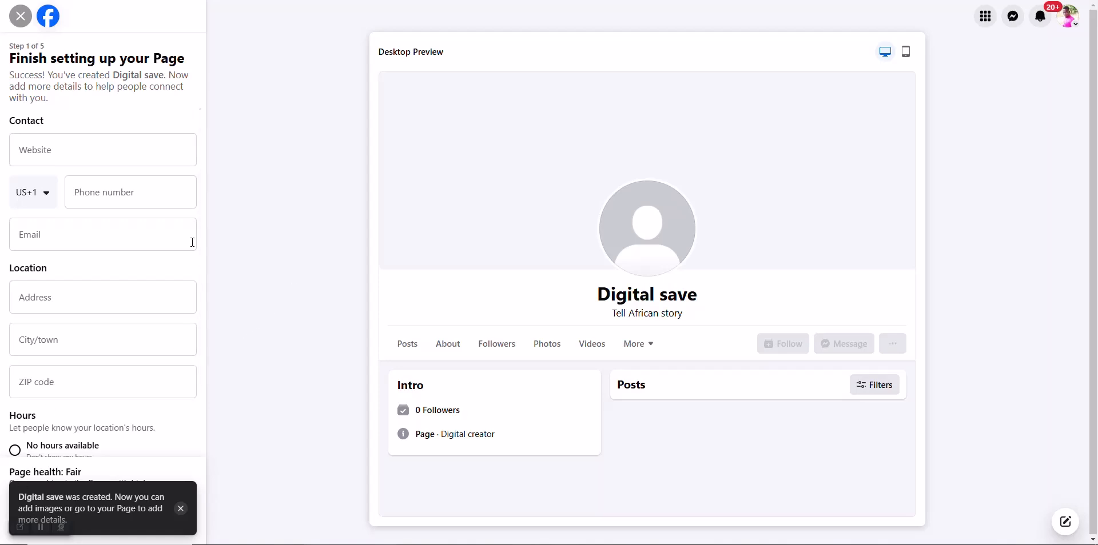
Step: Fill in the Page's website and phone number, using the Ghana +233 country code
left_click(132, 149)
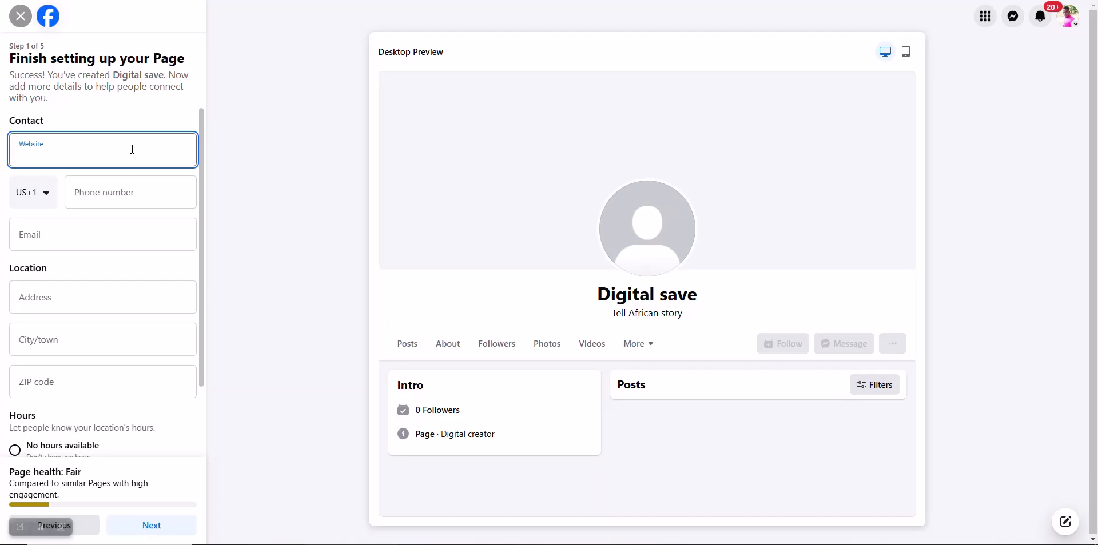
left_click(40, 197)
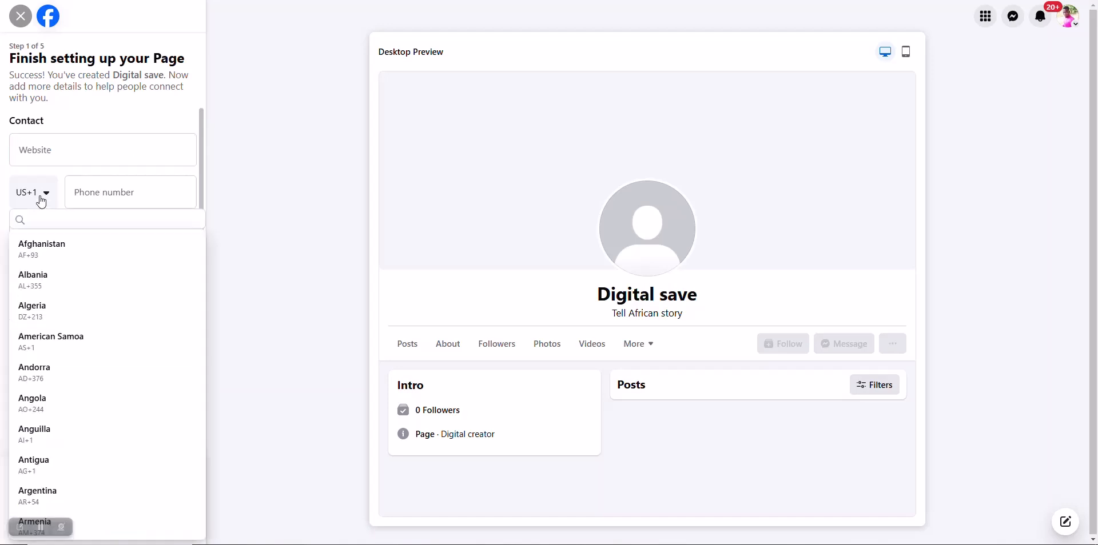
key("g")
key("h")
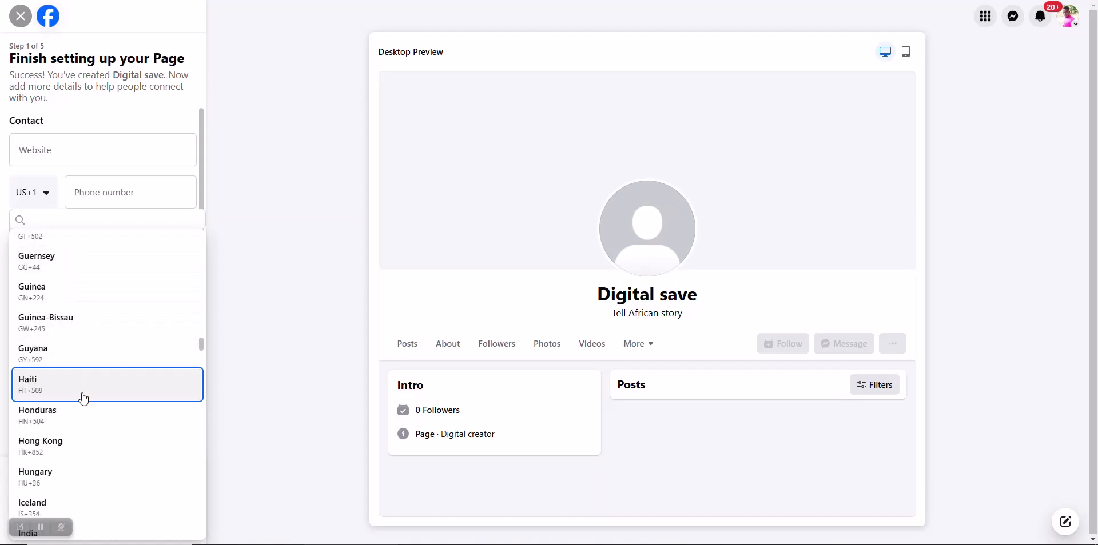
left_click(122, 145)
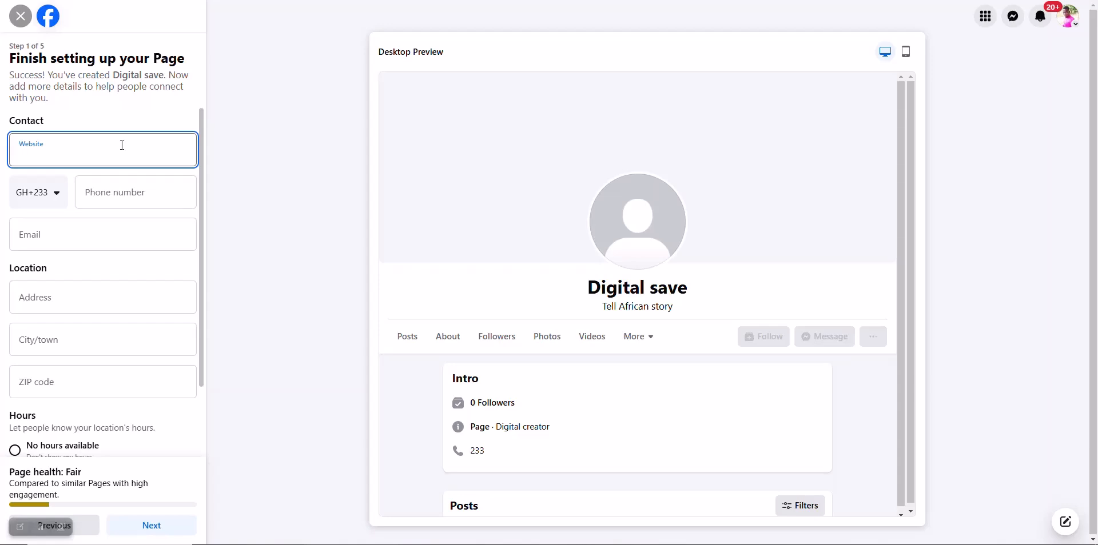
type("www")
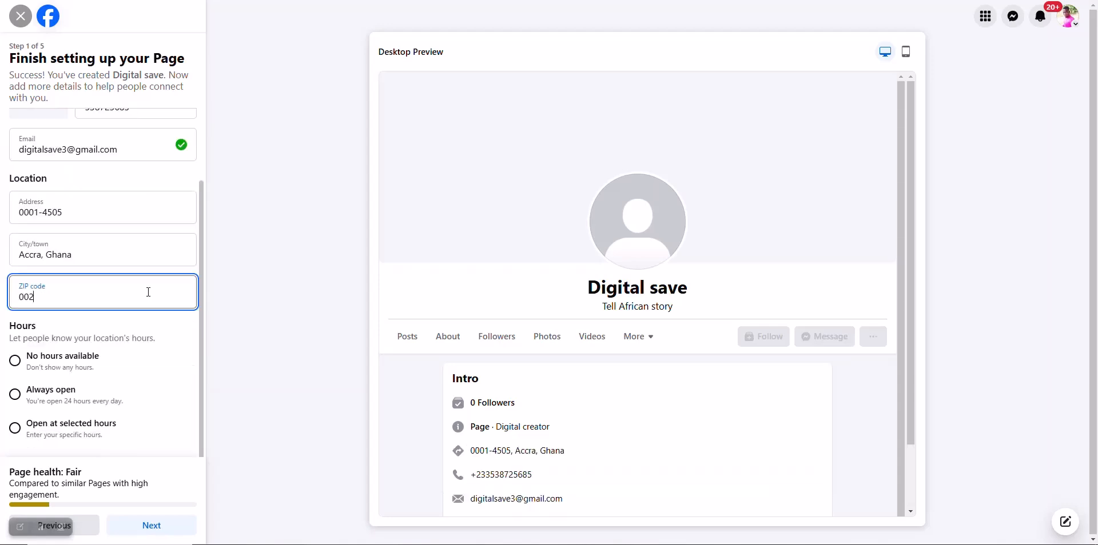
type("33")
Step: Set the Page's hours to Always open and move on to customizing the Page
left_click(33, 362)
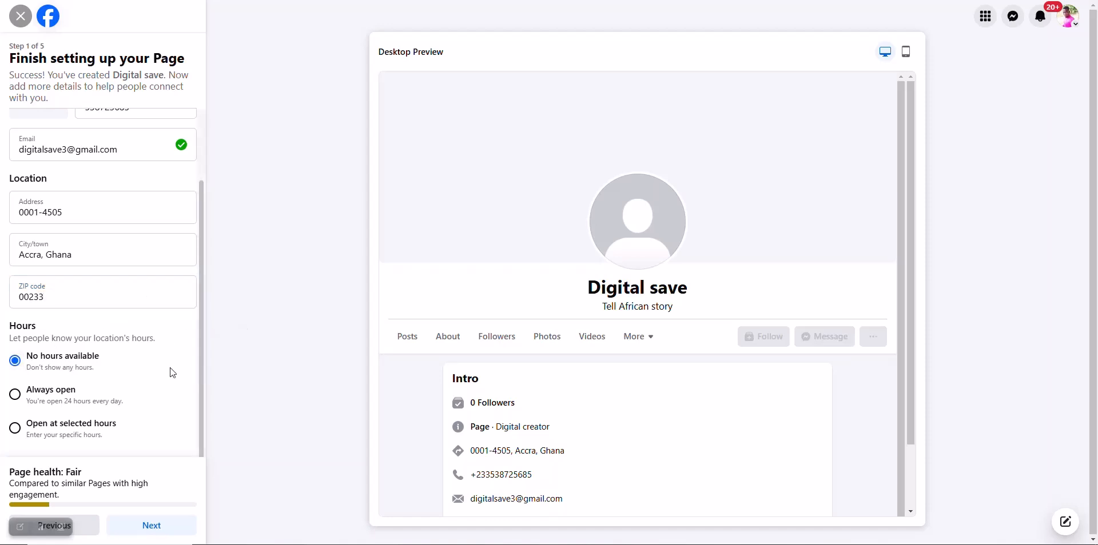
left_click(21, 394)
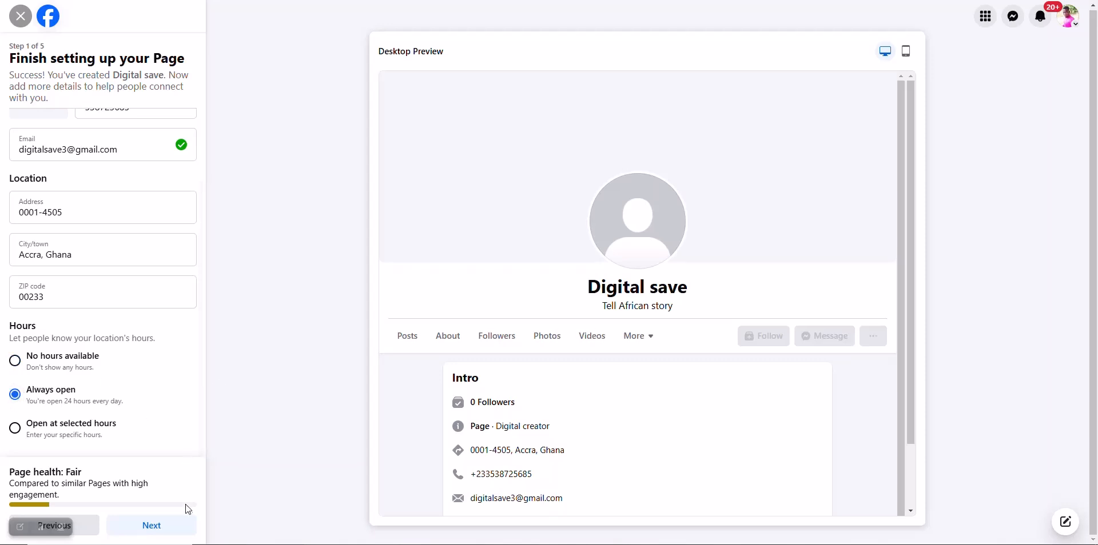
left_click(184, 525)
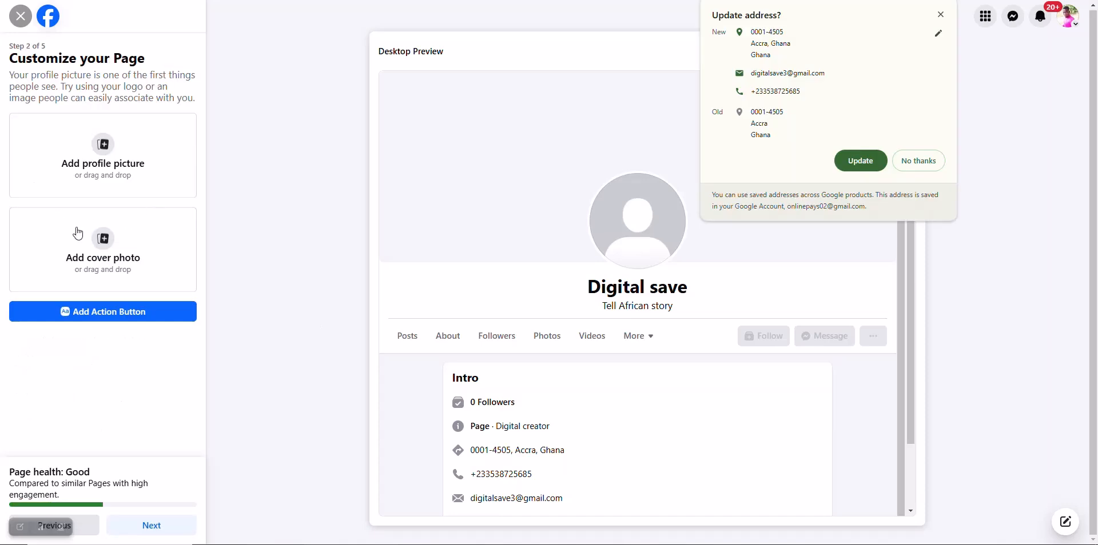
Step: Upload the tomato photo from the Desktop's investment videos folder as the profile picture
left_click(111, 147)
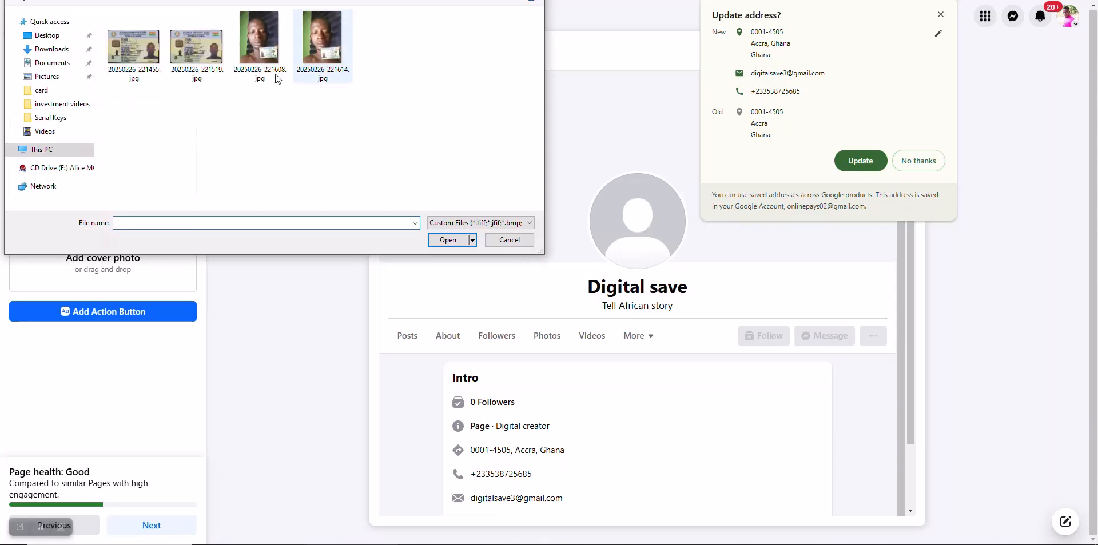
left_click(51, 40)
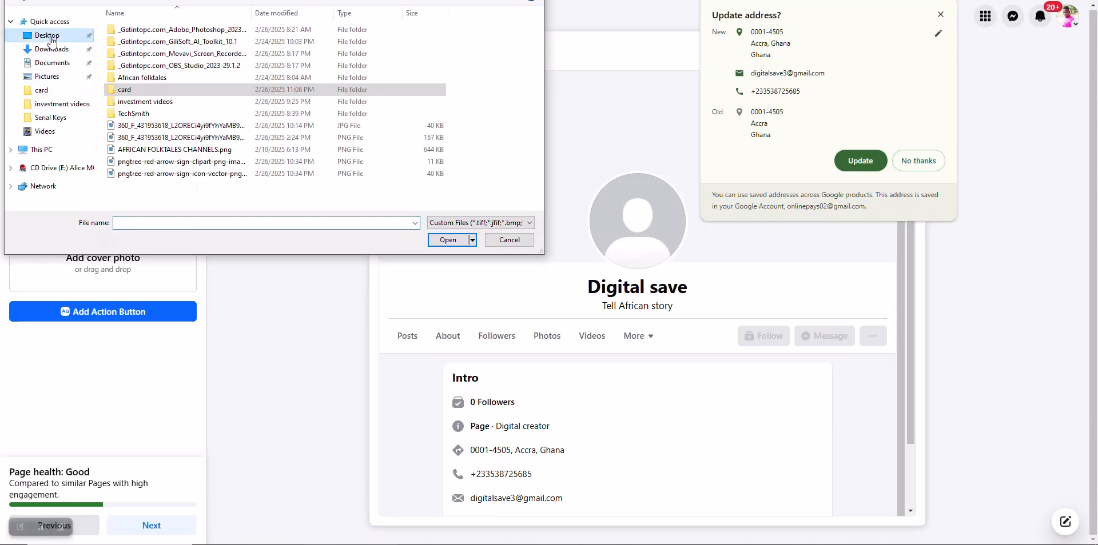
left_click(72, 103)
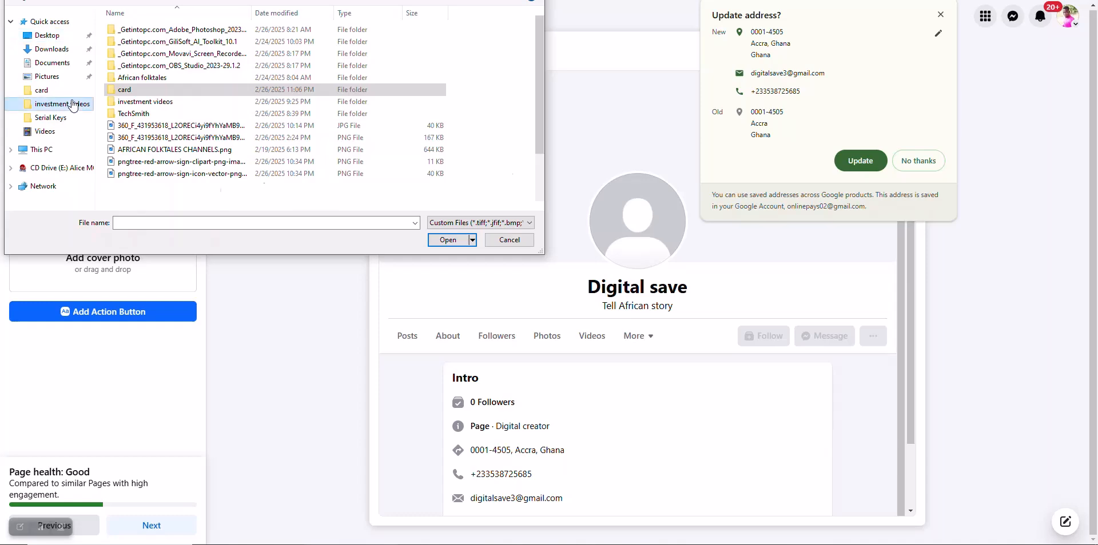
double_click(194, 123)
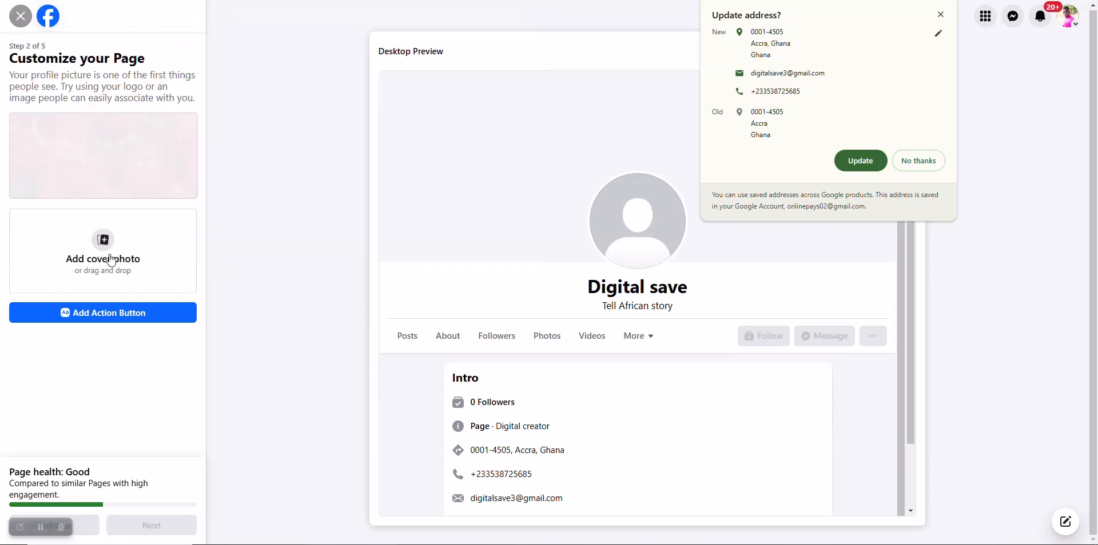
Step: Add the cornfield cover photo, skip WhatsApp and friend invites, and finish Page setup
left_click(112, 259)
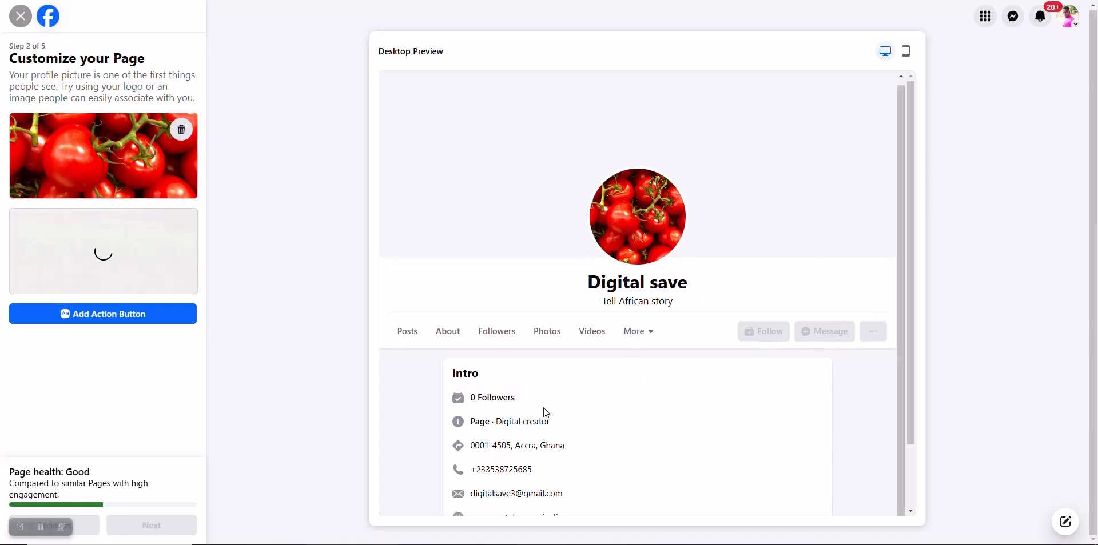
scroll(545, 413, "down", 2)
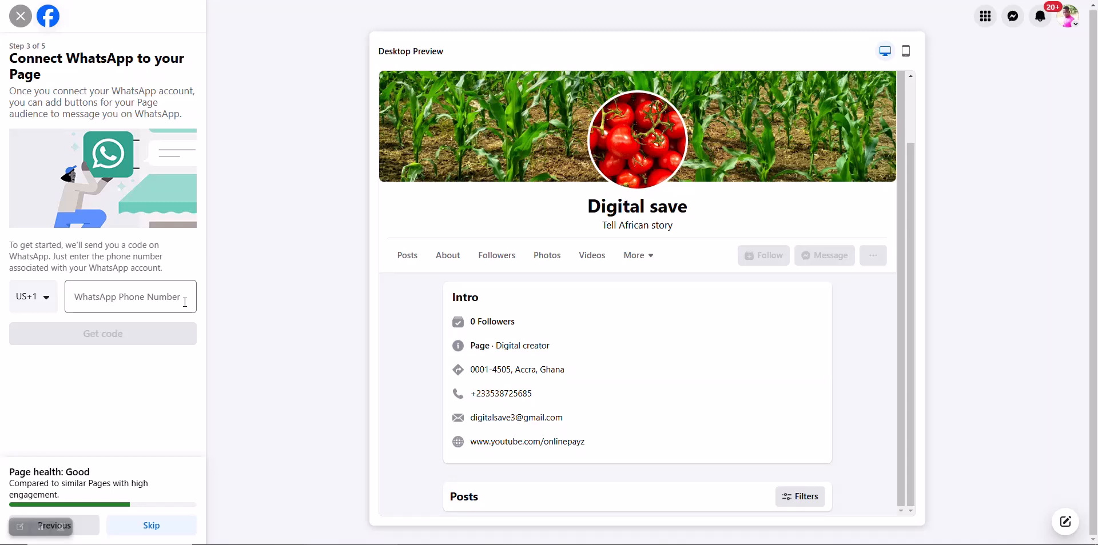
left_click(151, 525)
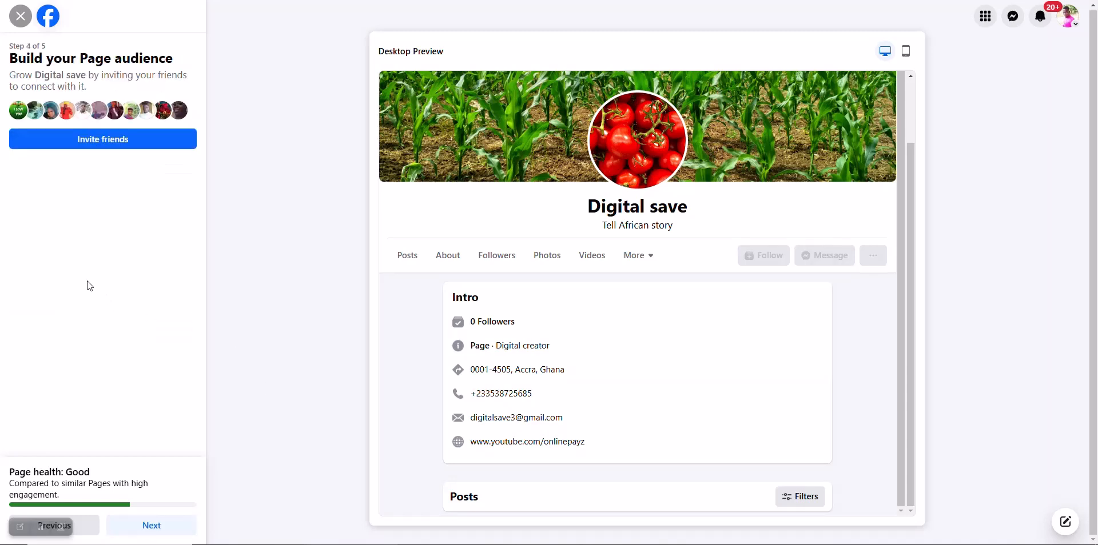
left_click(180, 528)
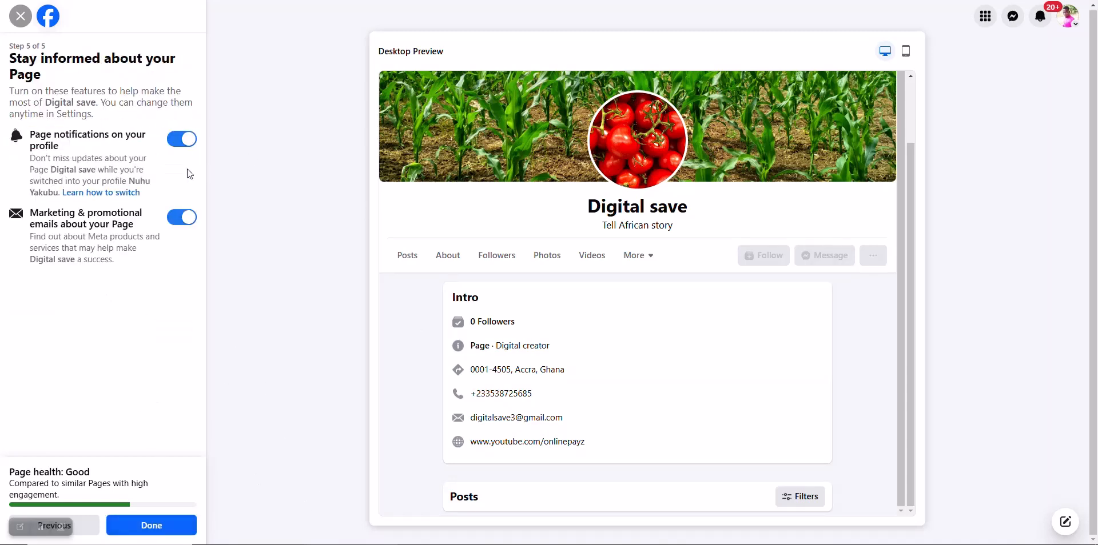
left_click(176, 516)
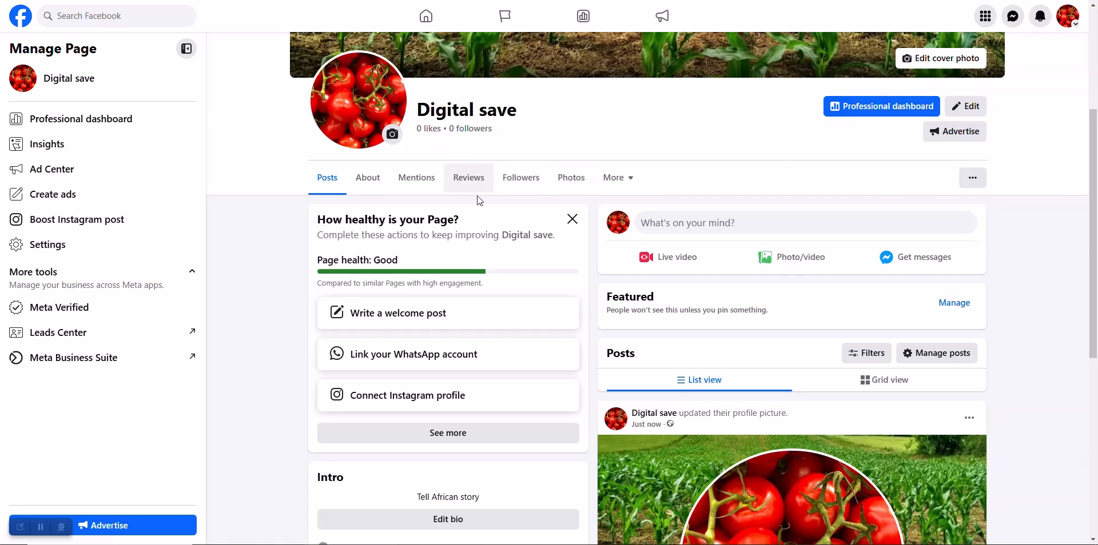
Step: Scroll through the Digital save Page's Intro, Photos and Page health sections
scroll(518, 200, "down", 6)
scroll(517, 196, "down", 1)
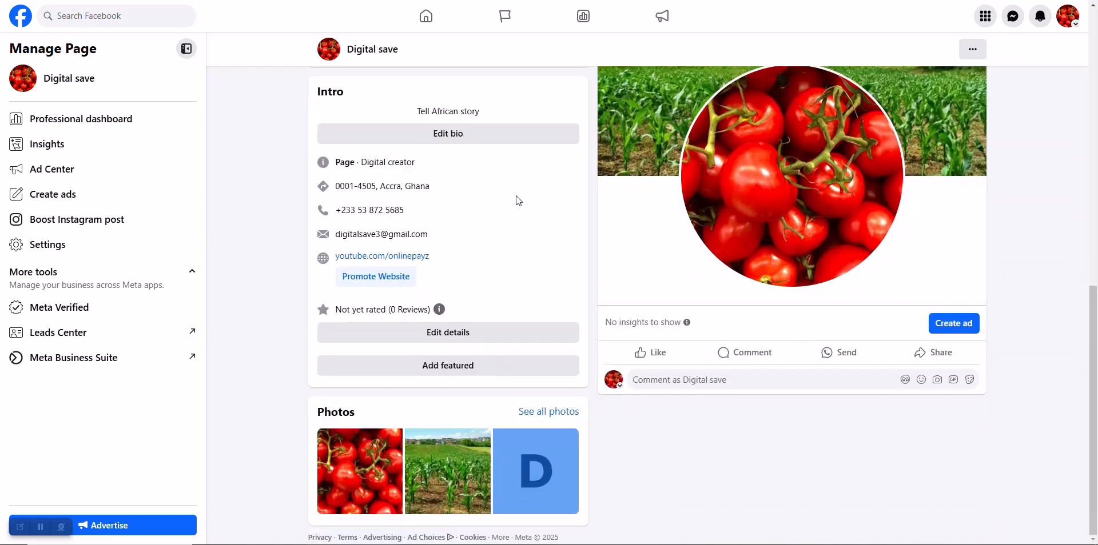
scroll(516, 197, "up", 4)
scroll(518, 201, "up", 2)
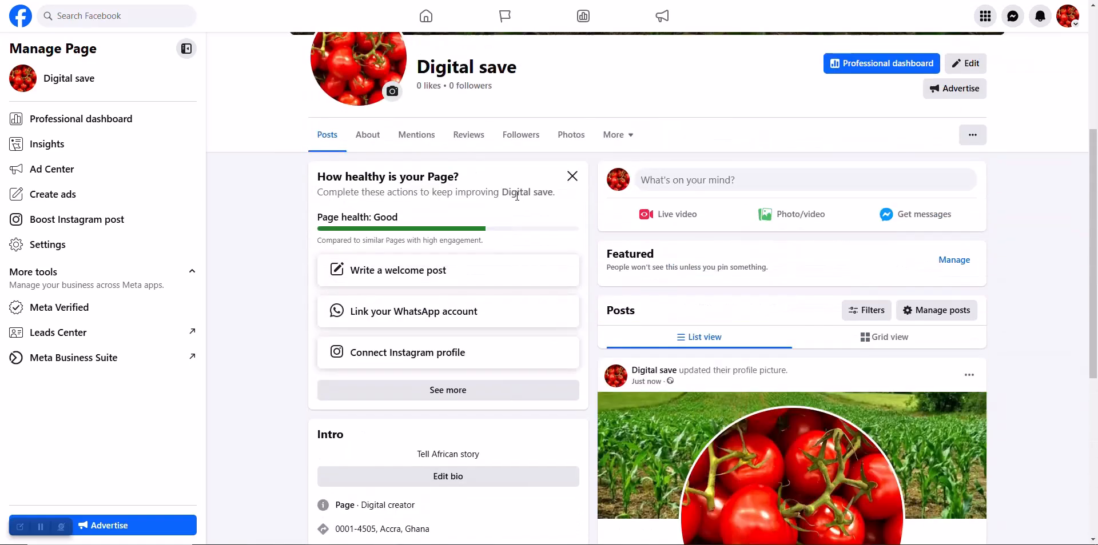
scroll(451, 235, "up", 2)
scroll(450, 232, "down", 2)
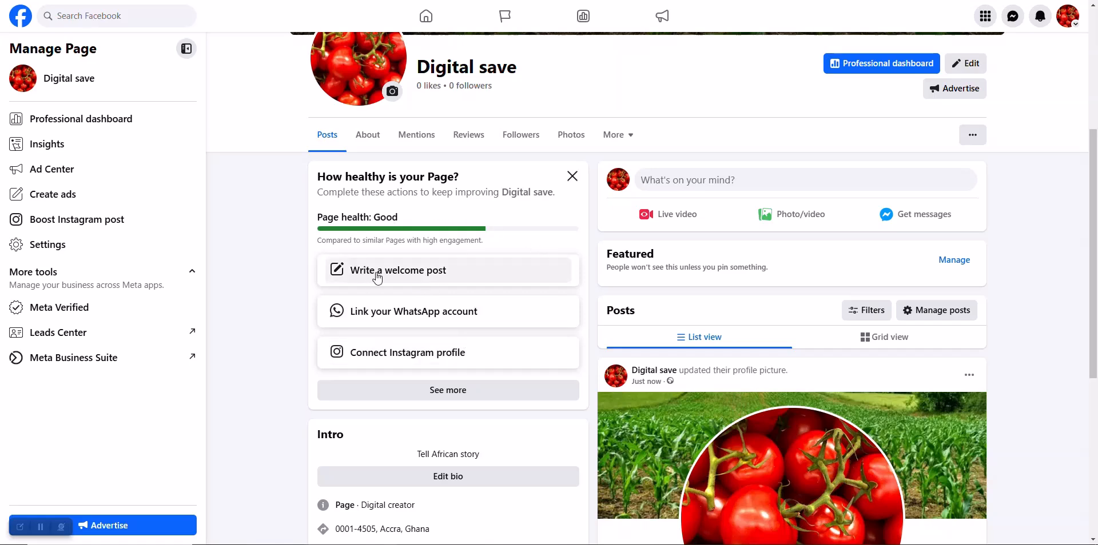
left_click(466, 392)
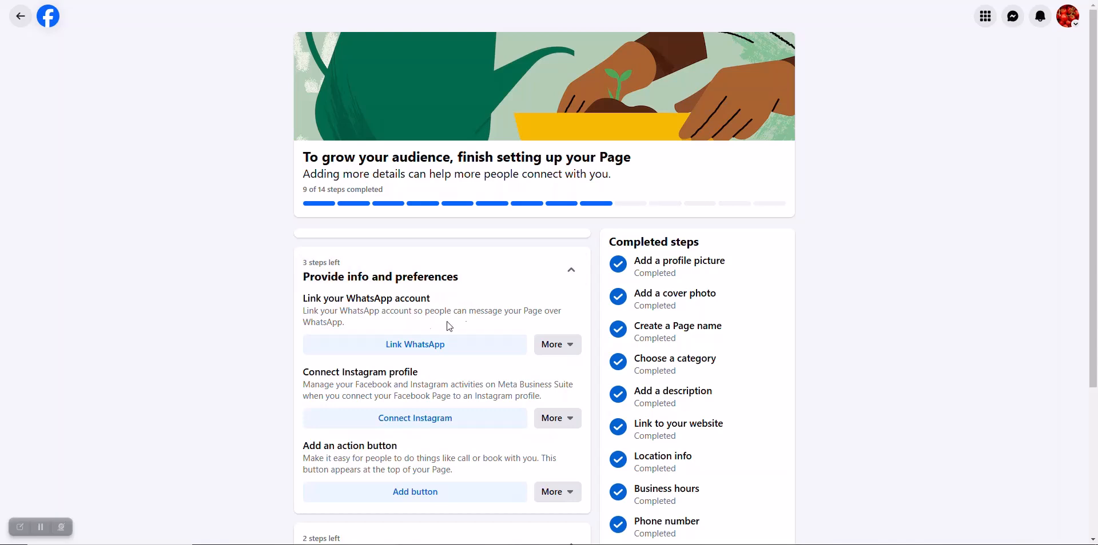
scroll(503, 367, "down", 1)
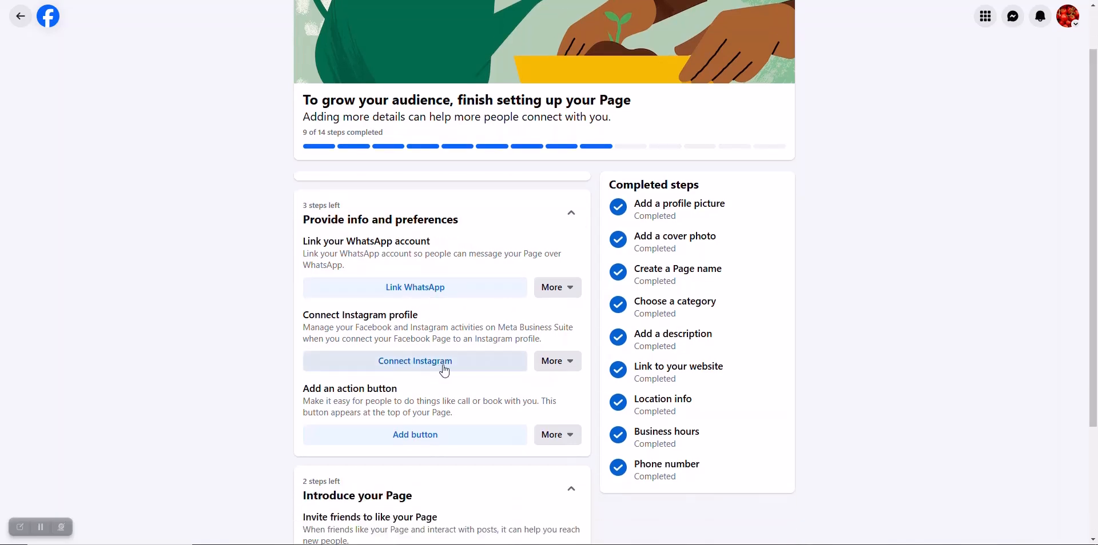
scroll(461, 366, "down", 1)
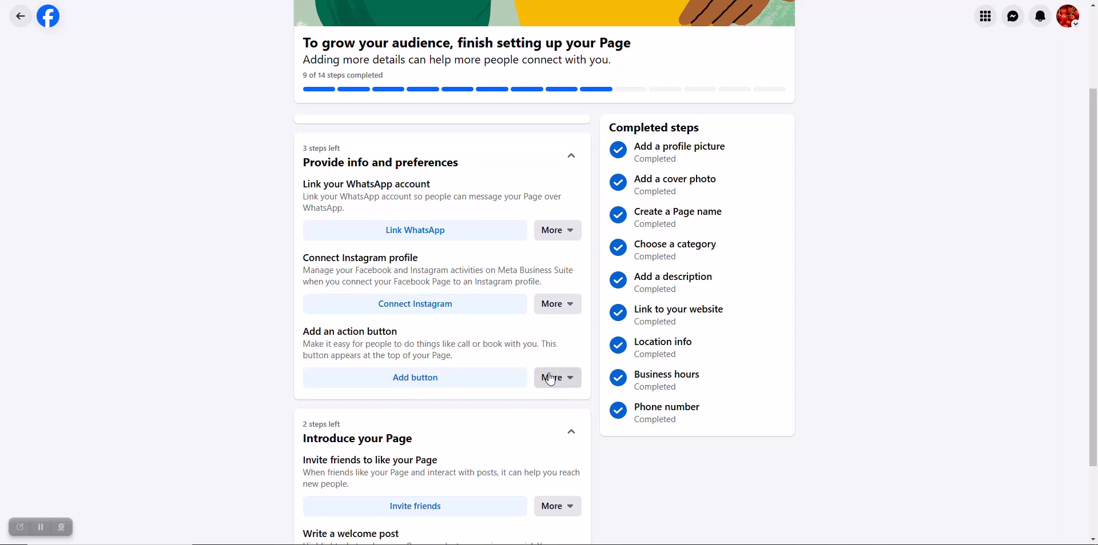
scroll(485, 345, "down", 1)
scroll(514, 342, "down", 1)
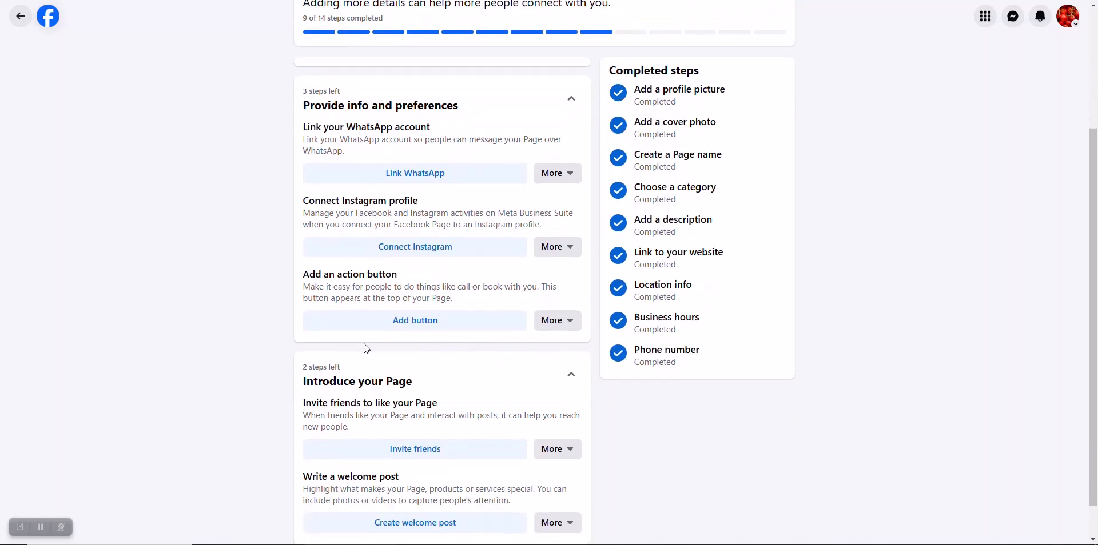
scroll(365, 345, "down", 1)
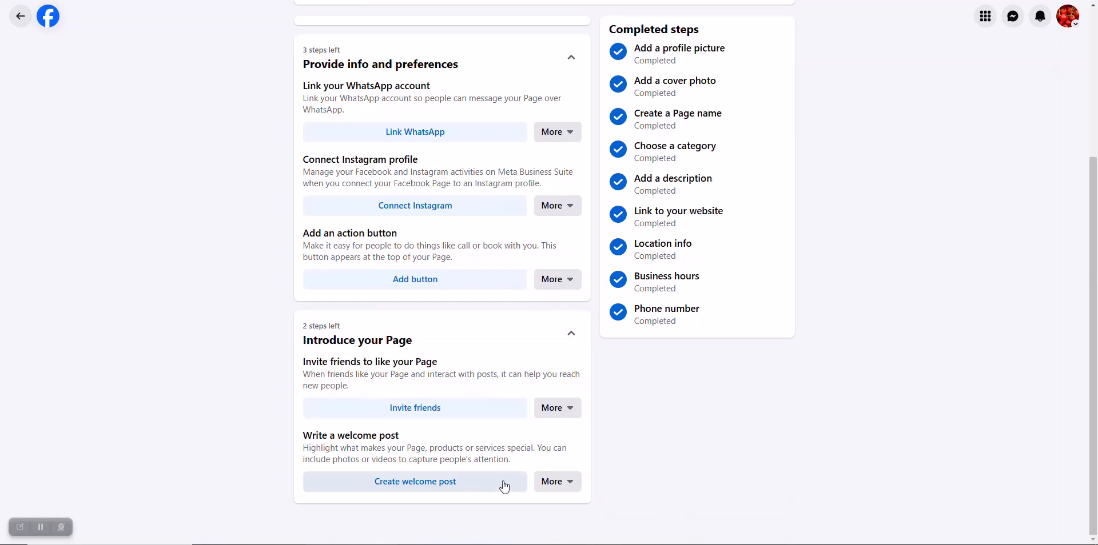
scroll(556, 464, "up", 3)
scroll(556, 467, "up", 2)
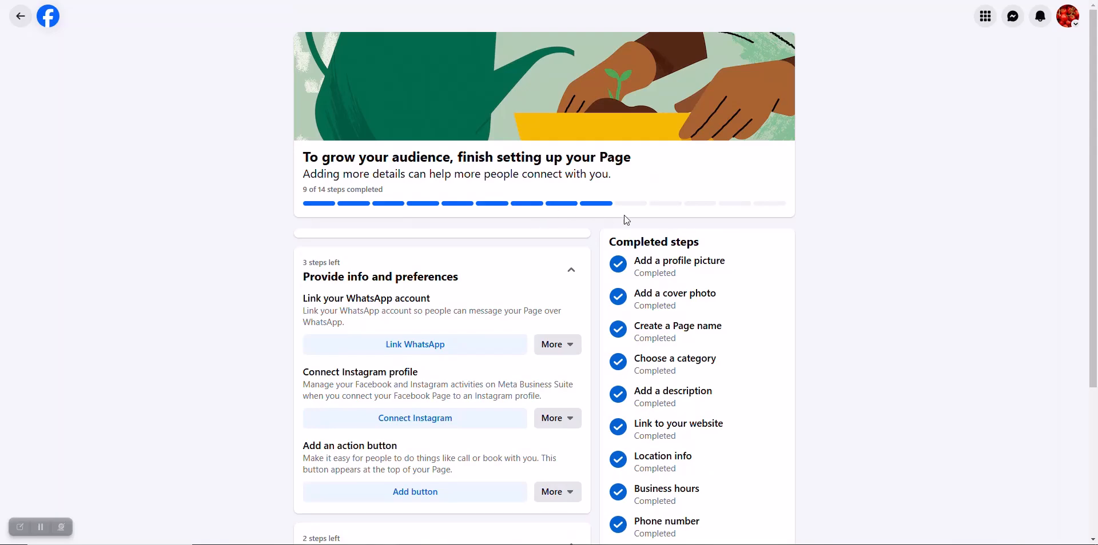
scroll(696, 288, "down", 4)
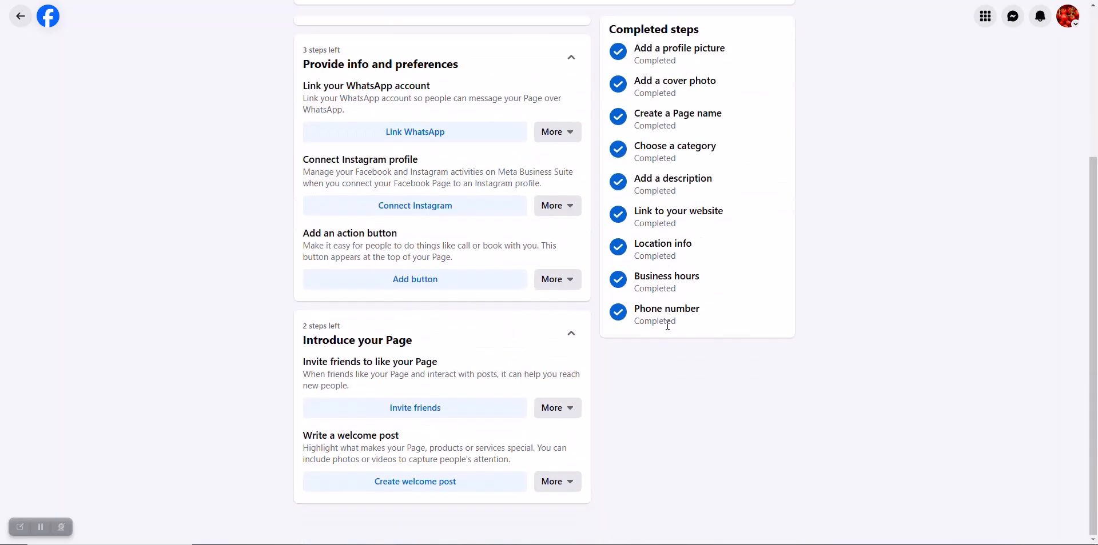
scroll(668, 325, "up", 4)
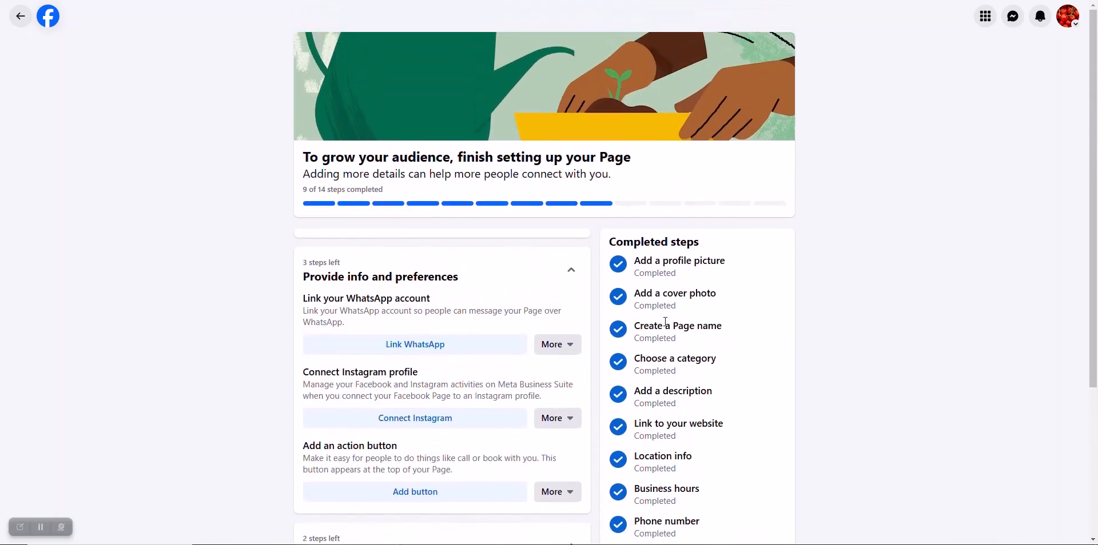
scroll(449, 289, "down", 1)
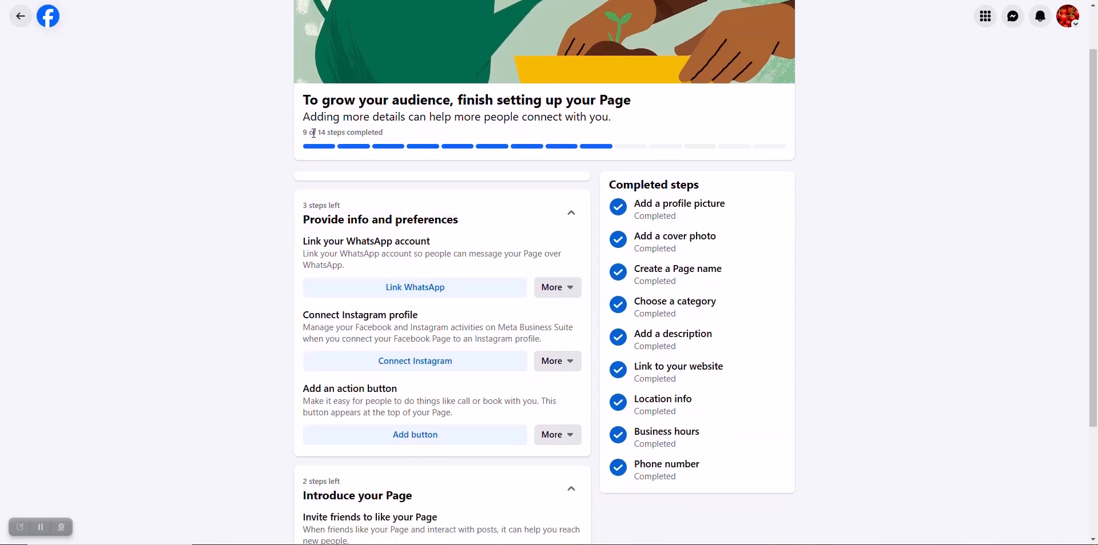
scroll(491, 293, "down", 3)
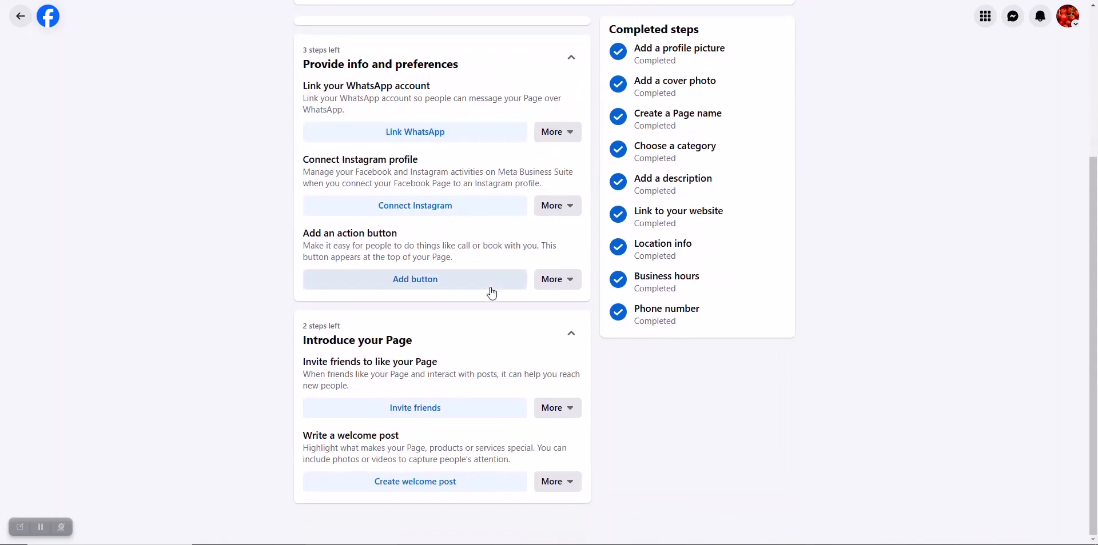
scroll(491, 292, "up", 4)
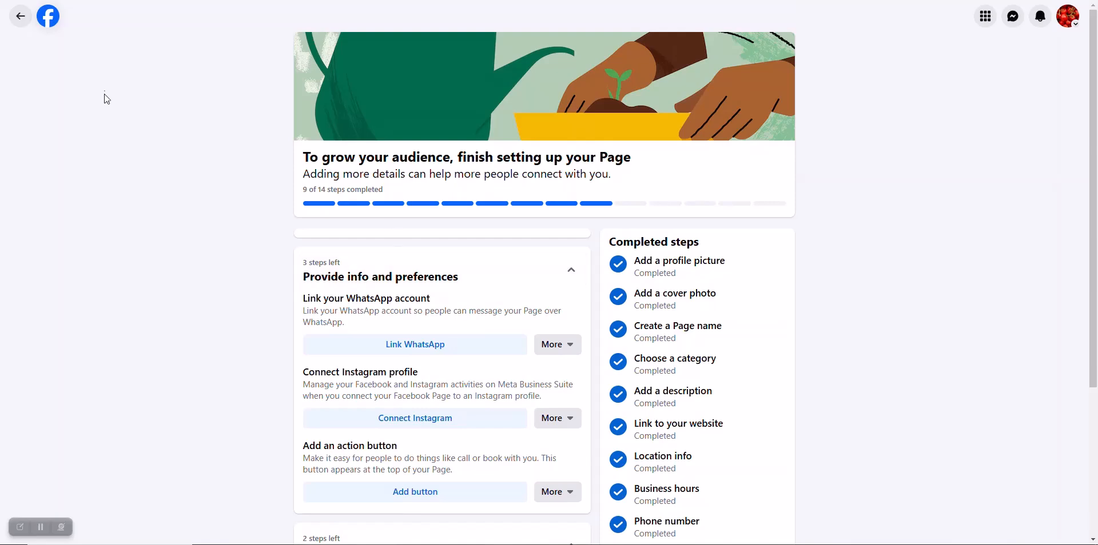
Step: Return to the Digital save Page and look over its Business Suite Home overview
left_click(21, 18)
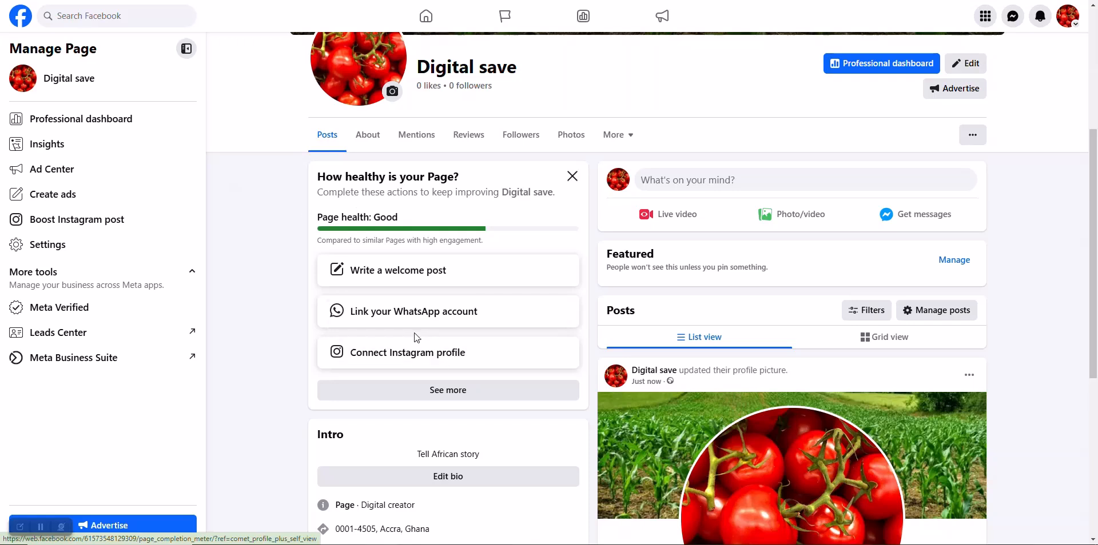
scroll(314, 329, "down", 4)
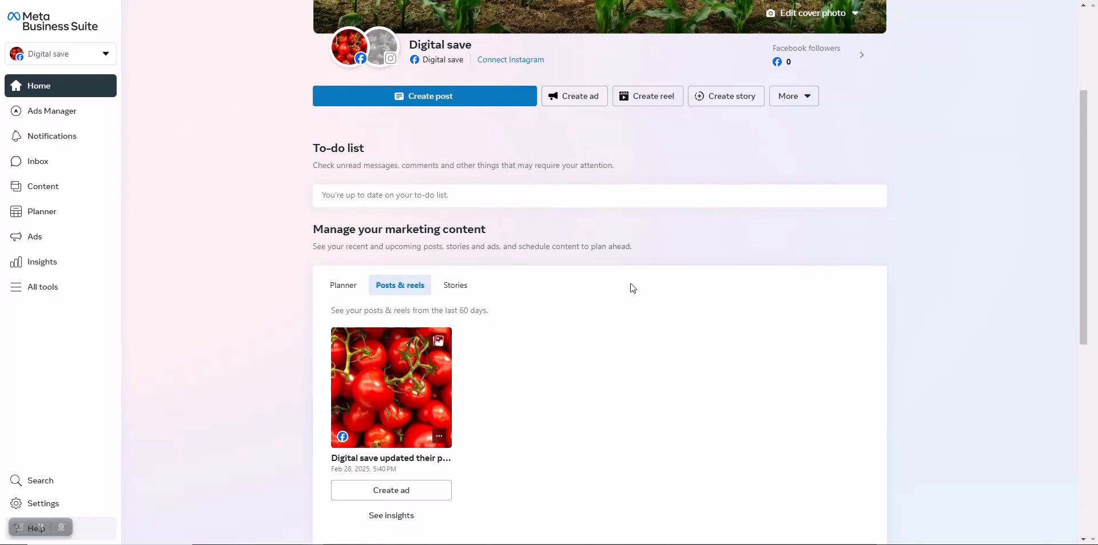
scroll(503, 269, "down", 7)
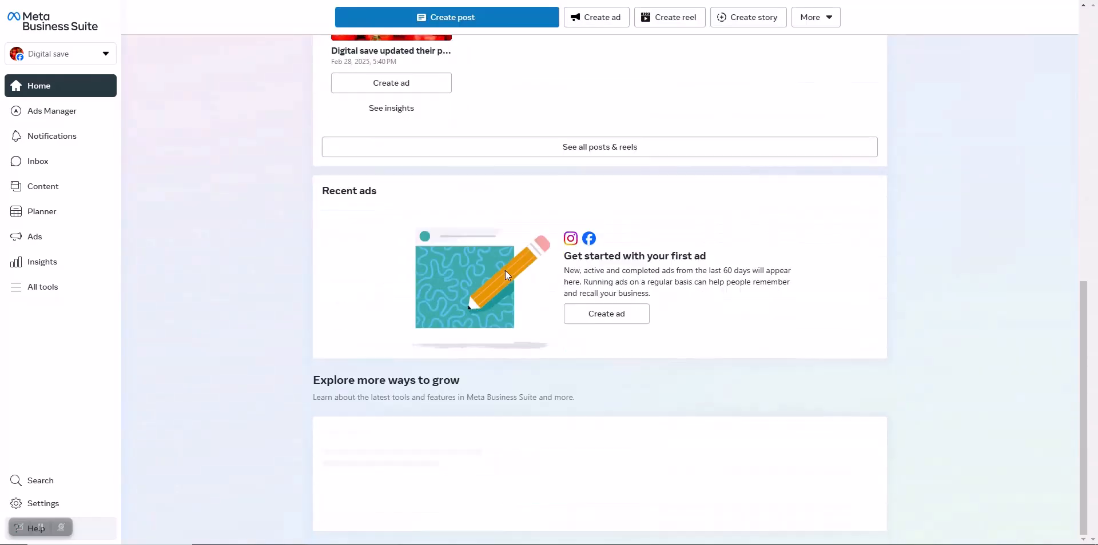
scroll(506, 270, "up", 7)
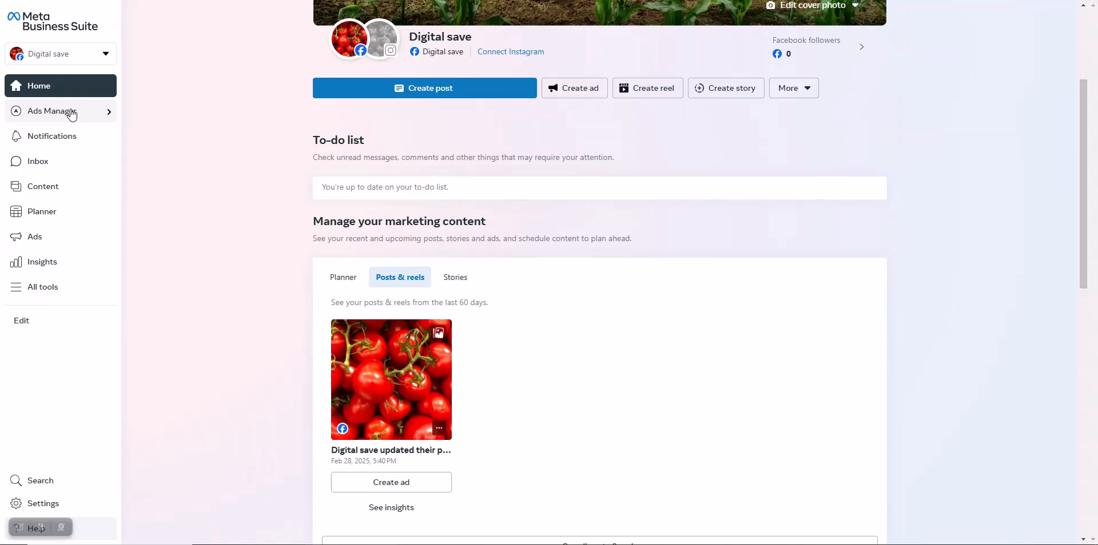
Step: Open the Content posts list, then browse the All tools panel's tool groups
left_click(45, 188)
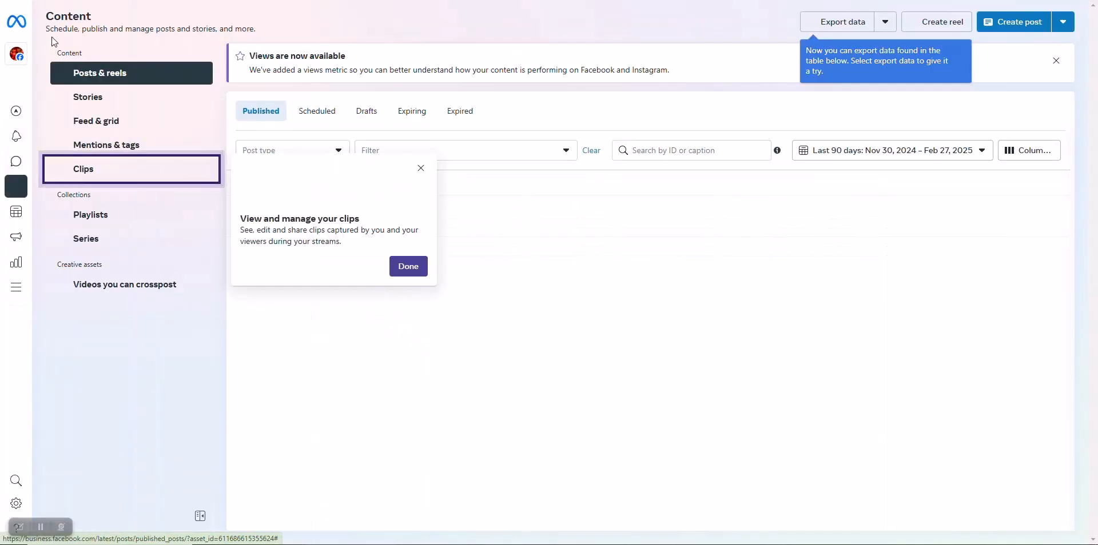
mouse_move(22, 142)
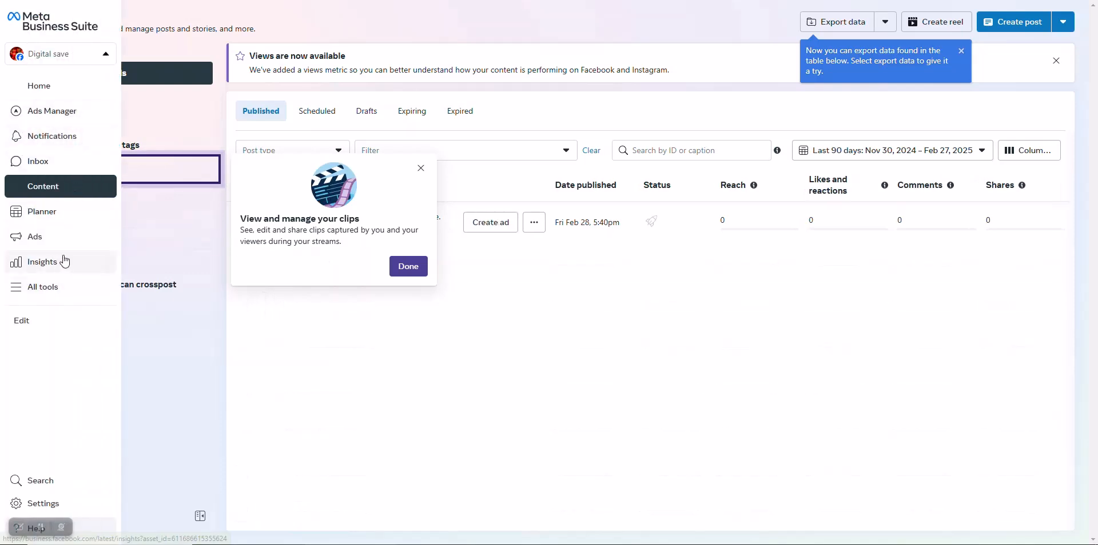
left_click(45, 287)
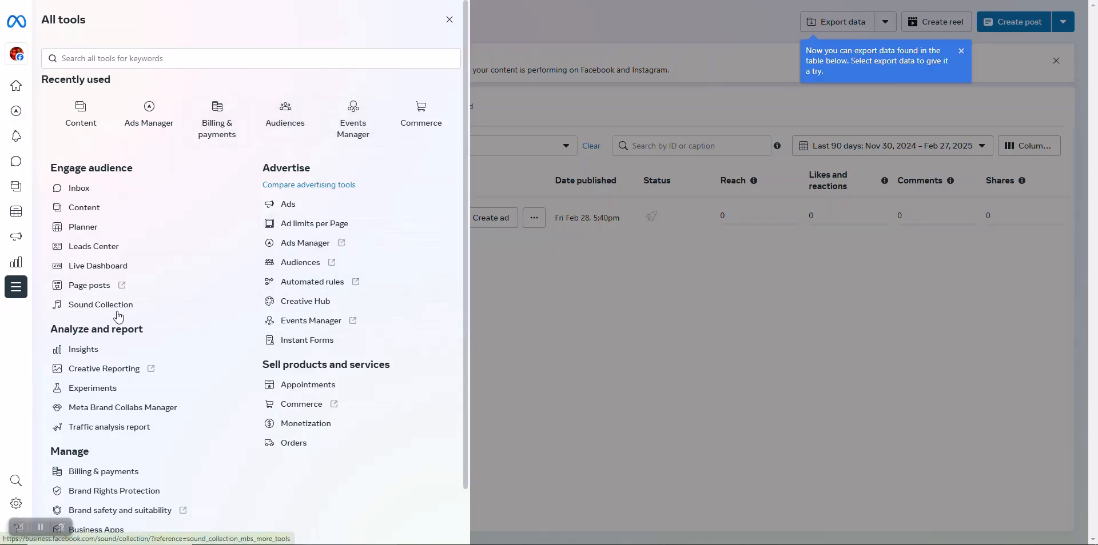
scroll(235, 326, "down", 1)
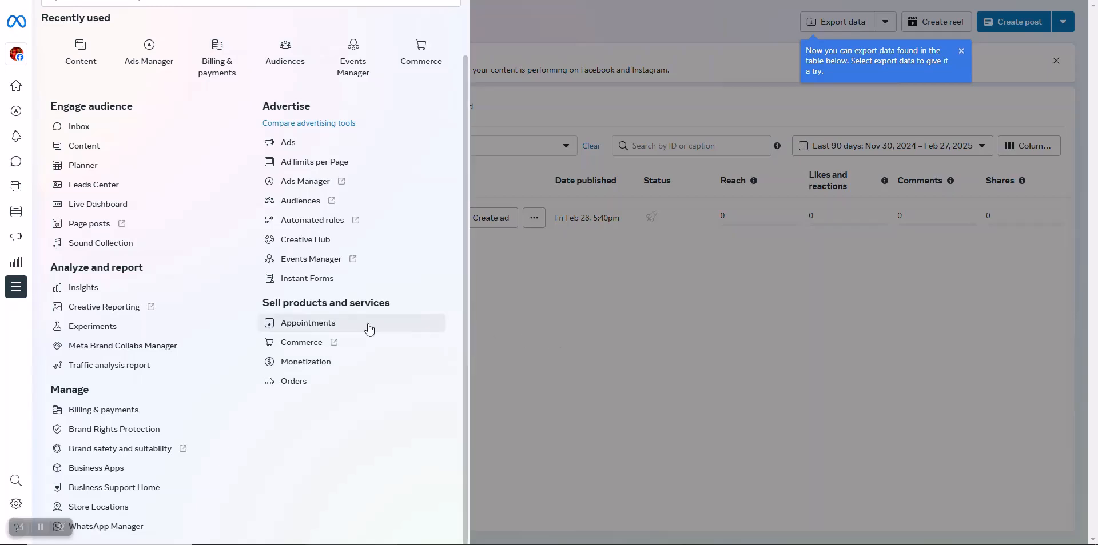
Step: Review the Page's monetization overview, eligibility details and in-stream ads info, then go to Insights
left_click(313, 366)
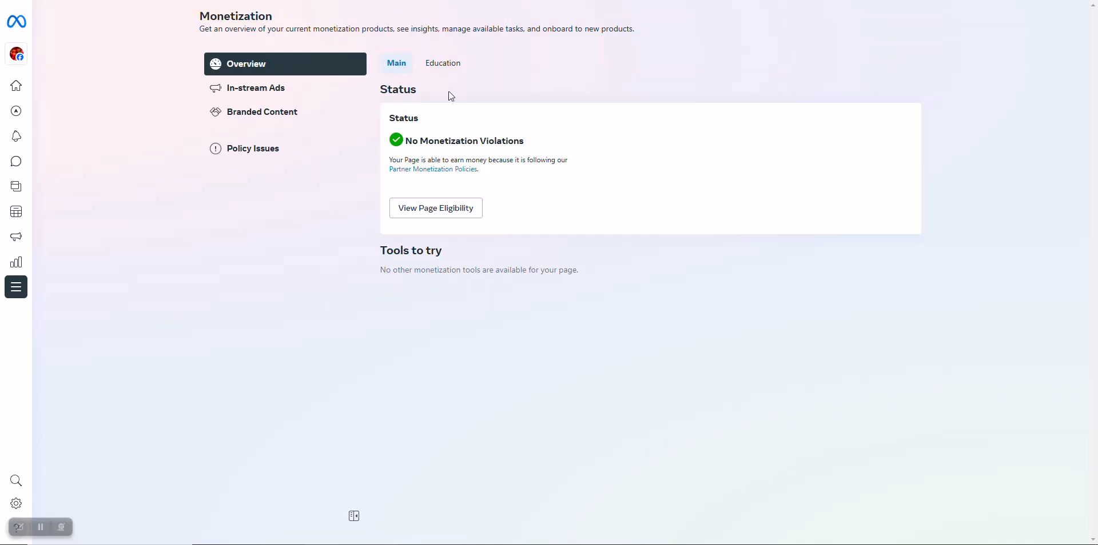
left_click(445, 208)
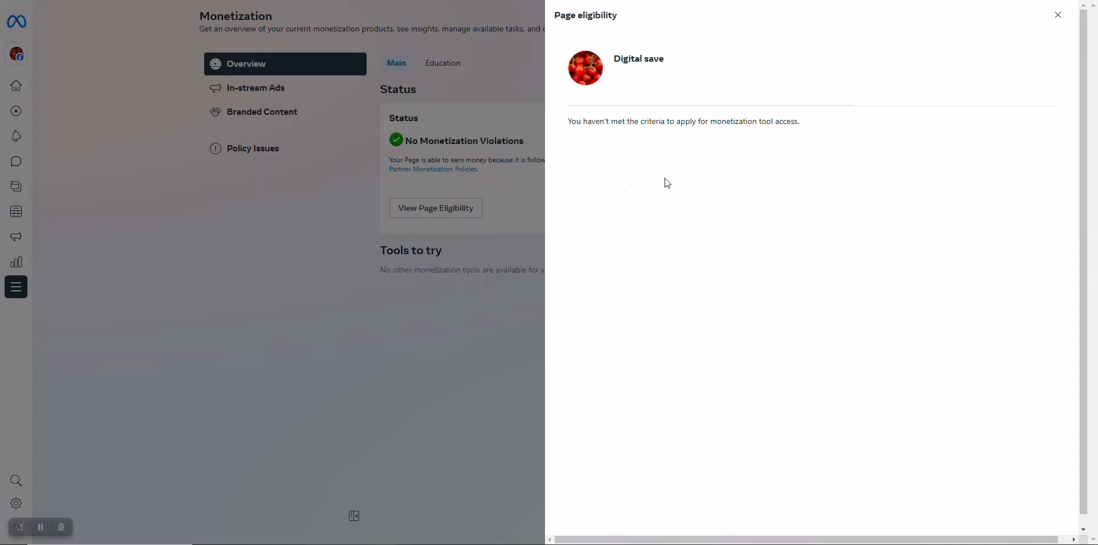
left_click(1058, 18)
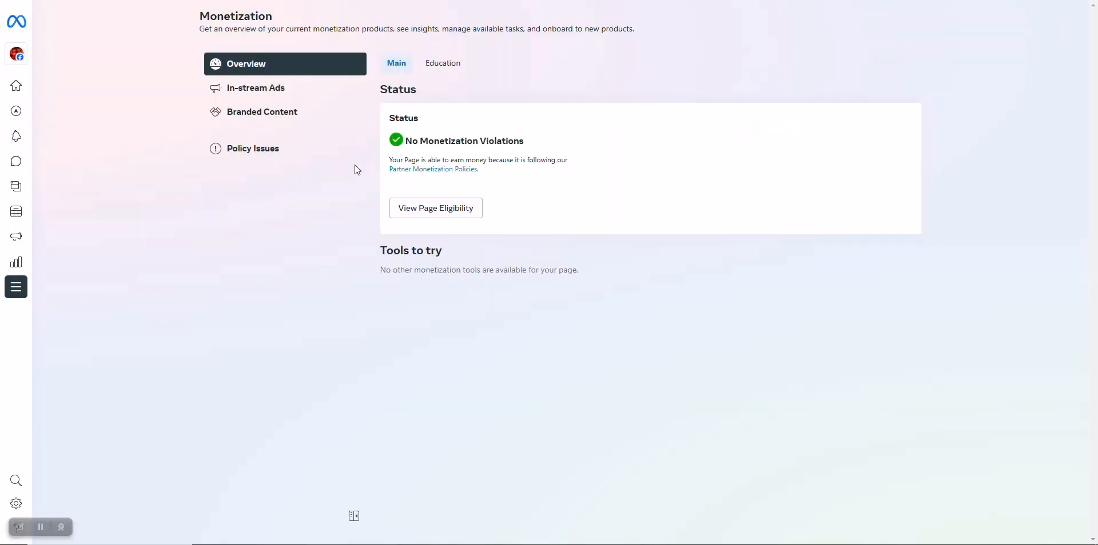
left_click(299, 90)
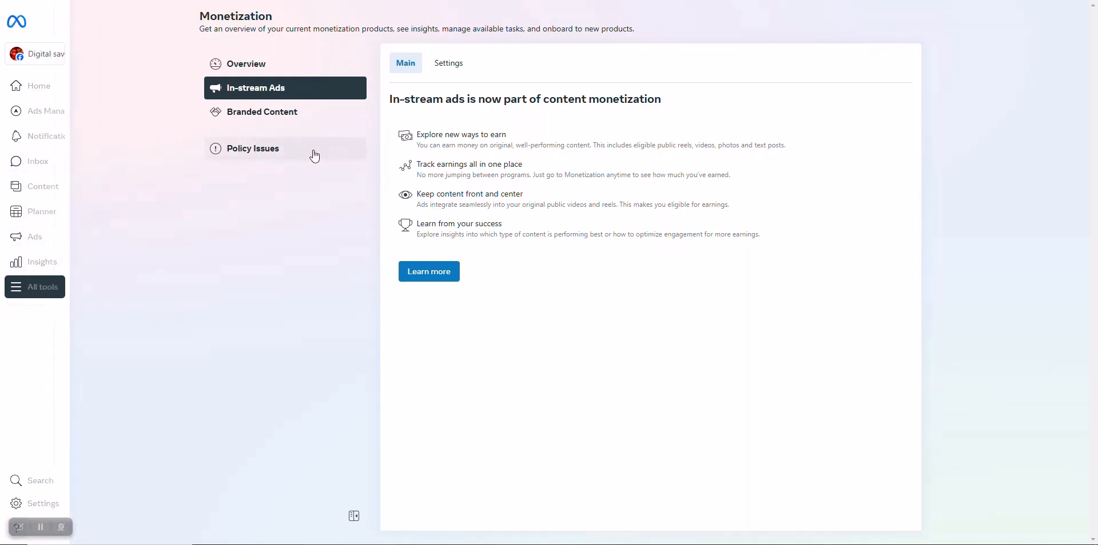
left_click(47, 266)
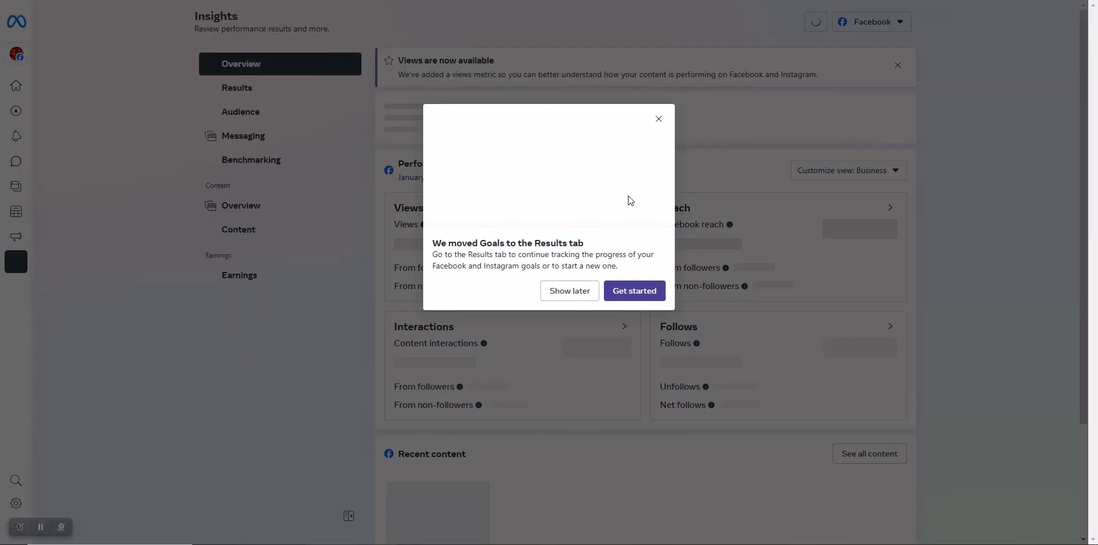
Step: Dismiss the goals notice and last-week summary, then view the zero-value Views, Reach, Visits, Follows charts
left_click(619, 318)
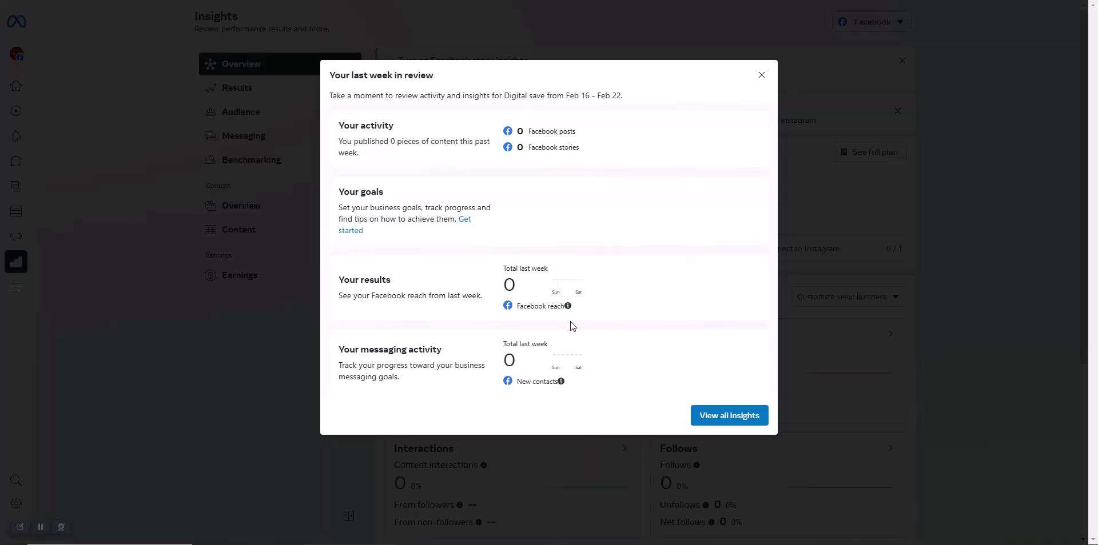
left_click(761, 75)
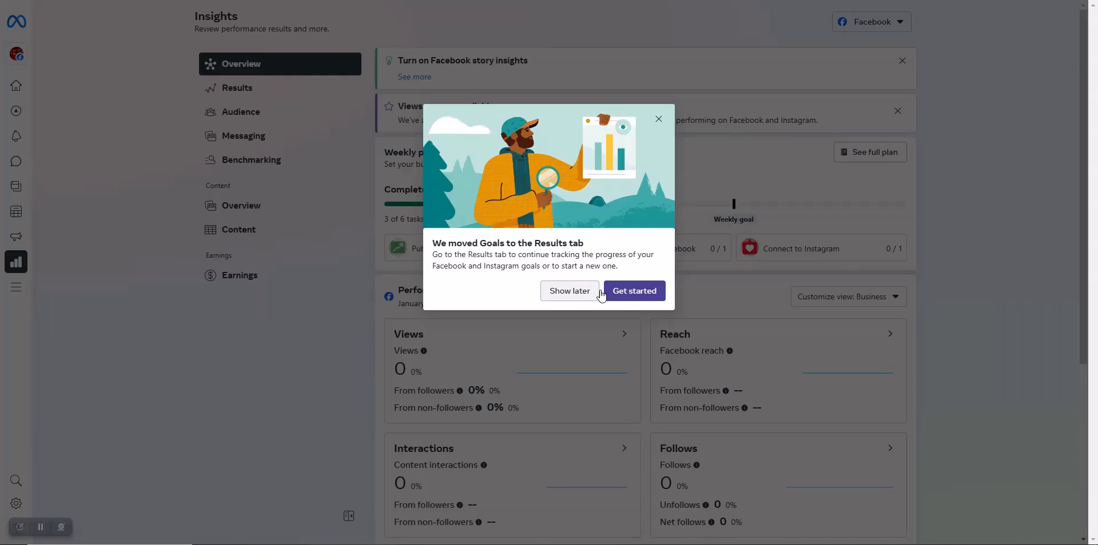
left_click(629, 291)
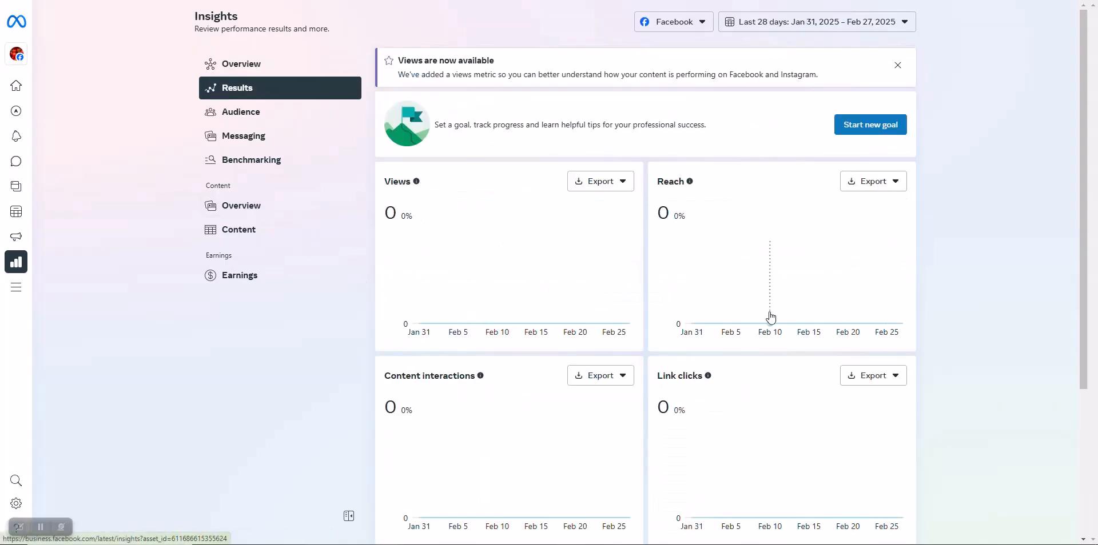
scroll(767, 316, "down", 4)
scroll(522, 387, "up", 4)
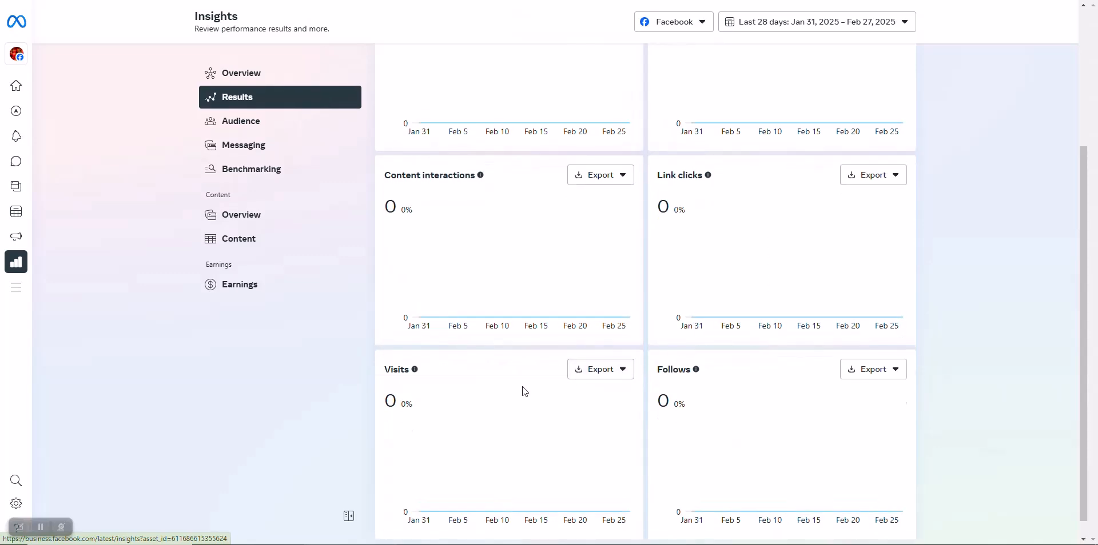